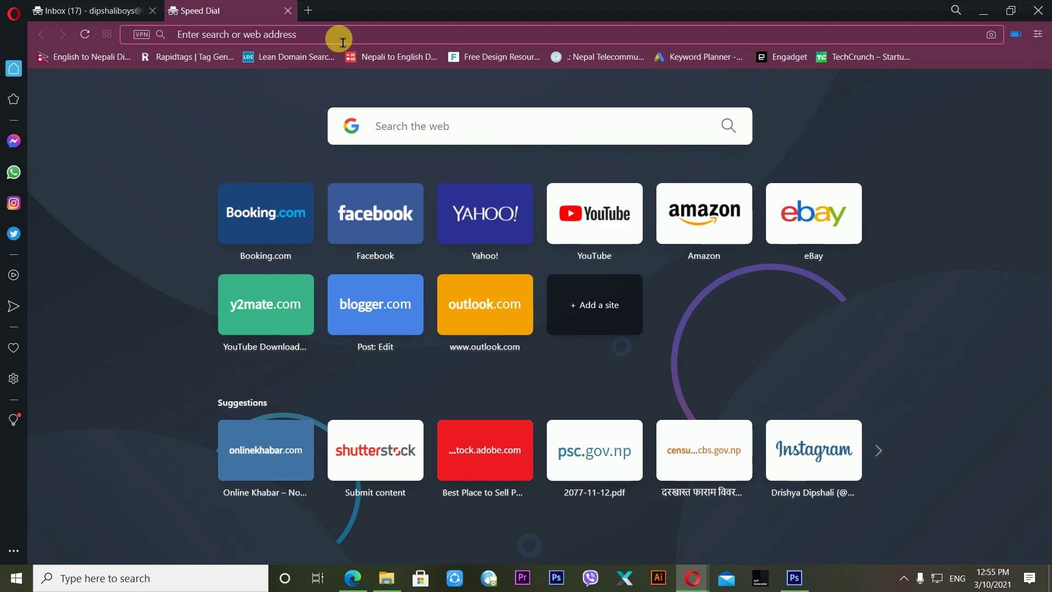
- Load freenom.com, then open leandomainsearch.com in a new third tab
key("Return")
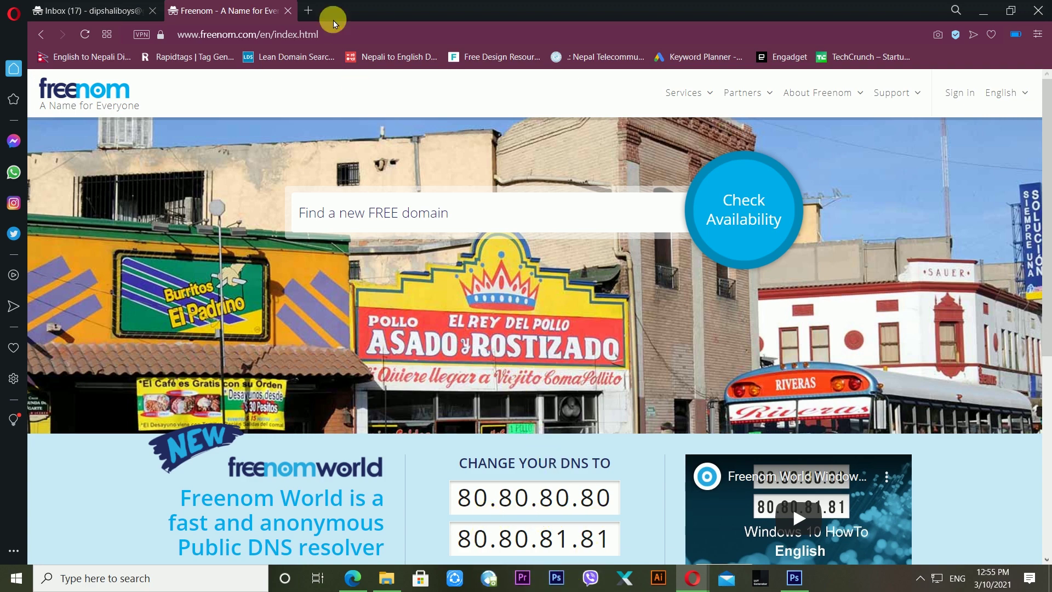
left_click(318, 6)
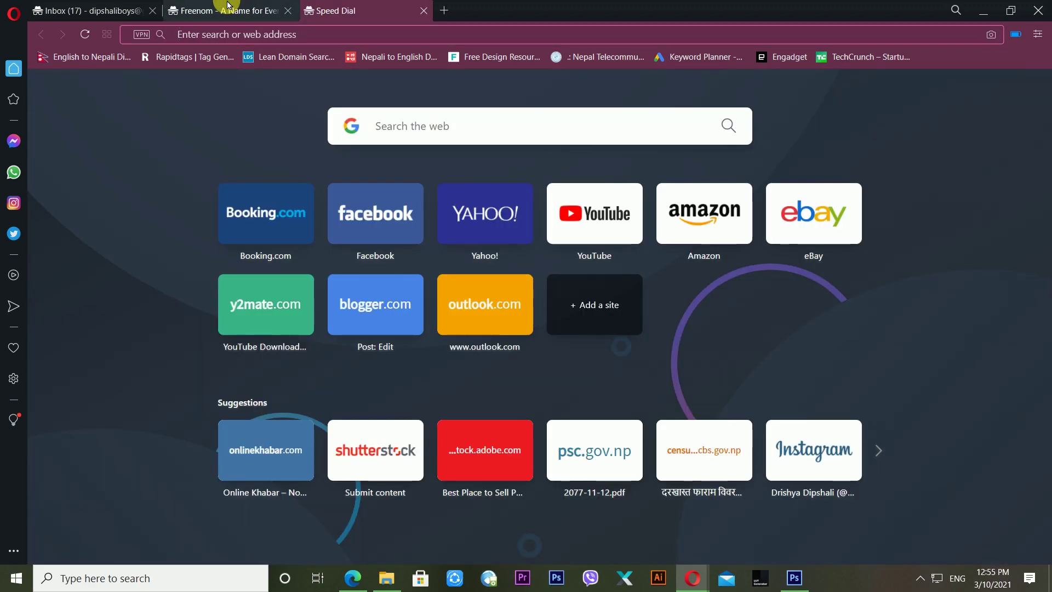
left_click(343, 7)
left_click(351, 9)
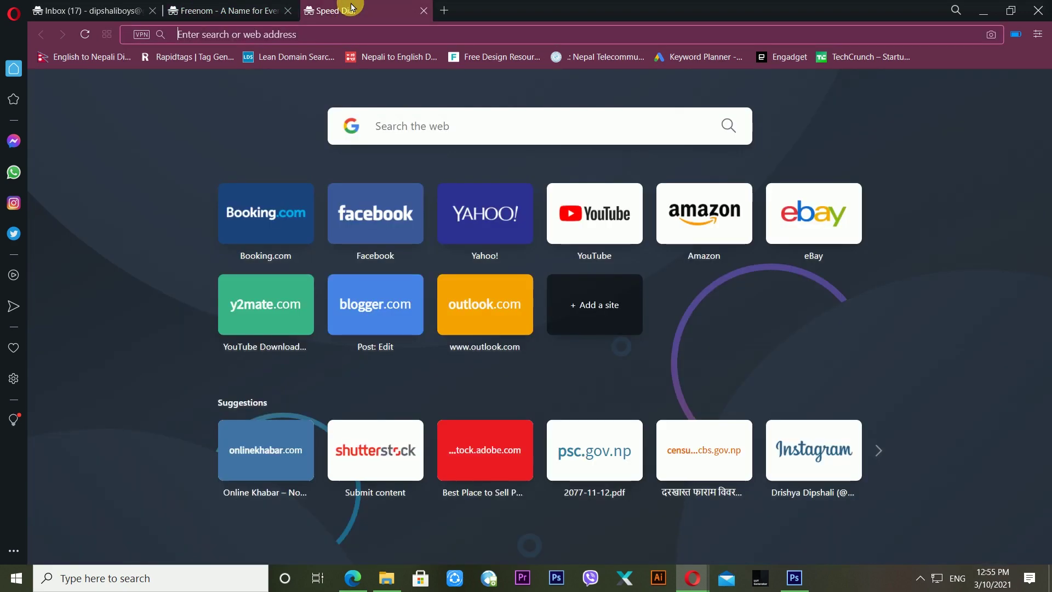
left_click(352, 35)
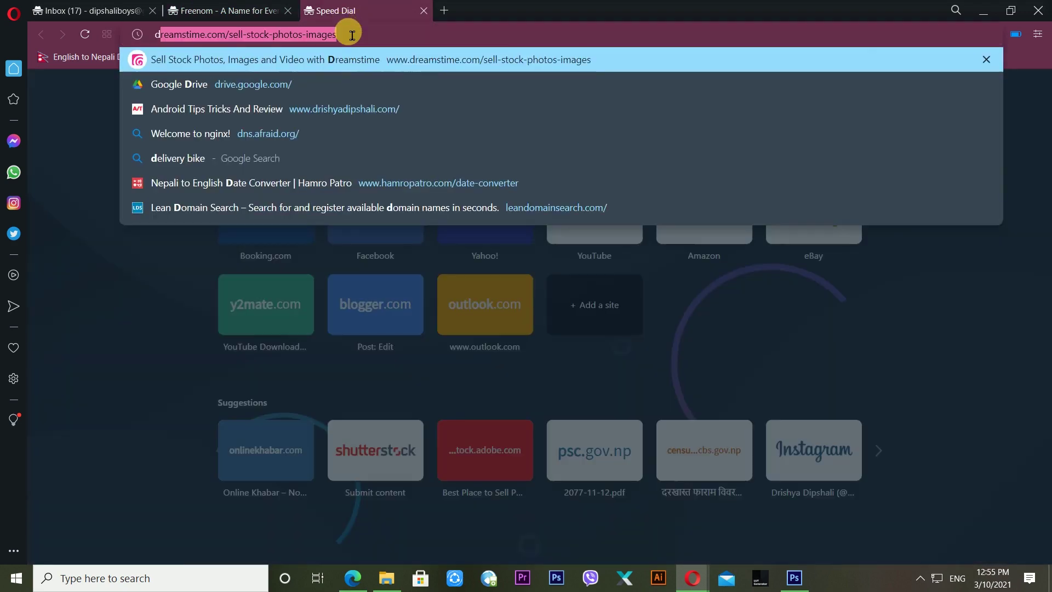
type("lea")
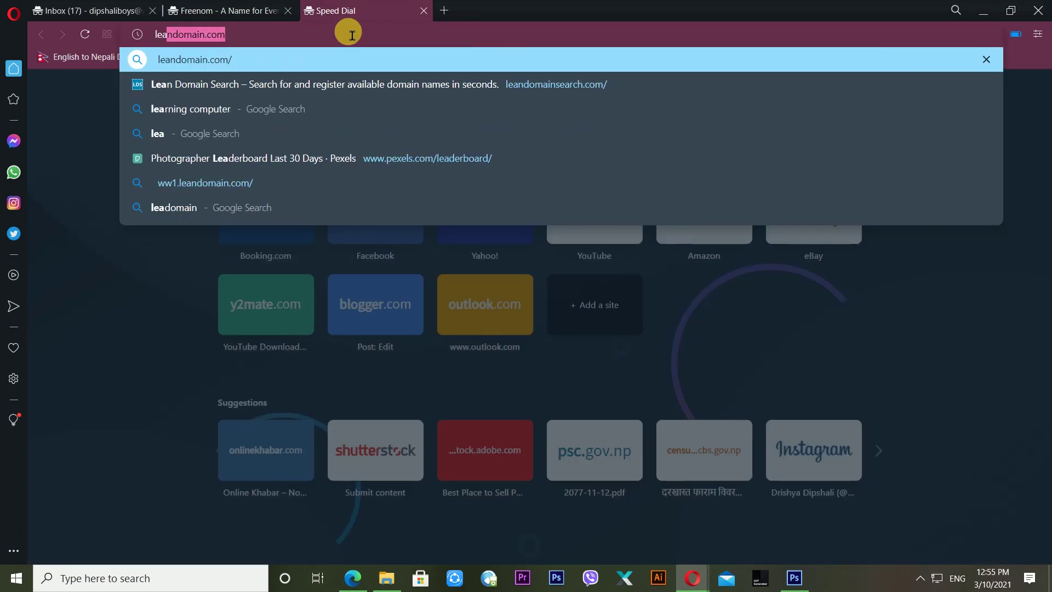
key("Down")
key("Return")
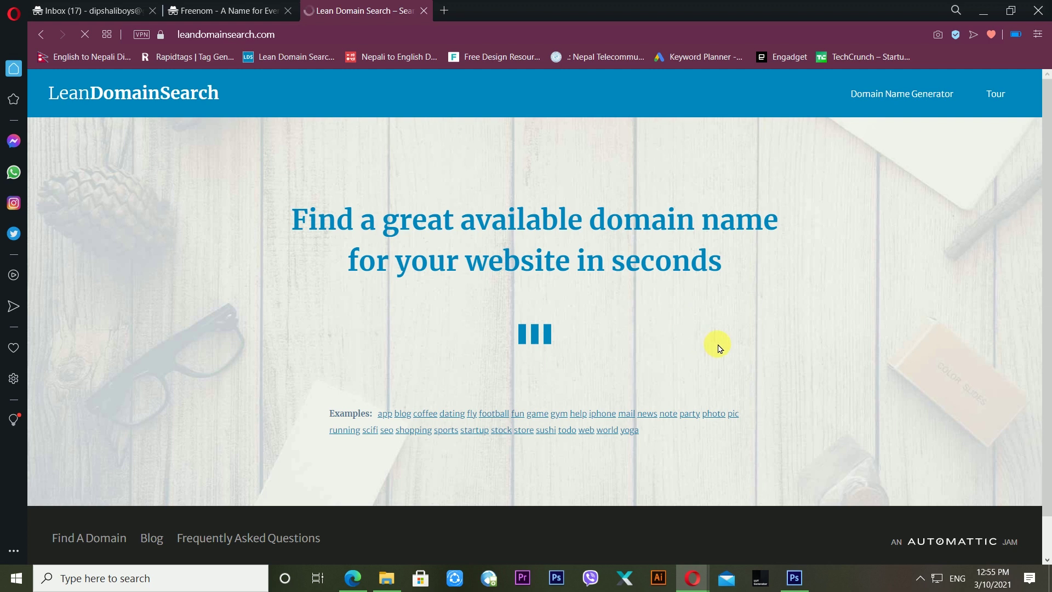
- Search LeanDomainSearch for 'exampledomain' to list its 4994 available .com names
left_click(564, 325)
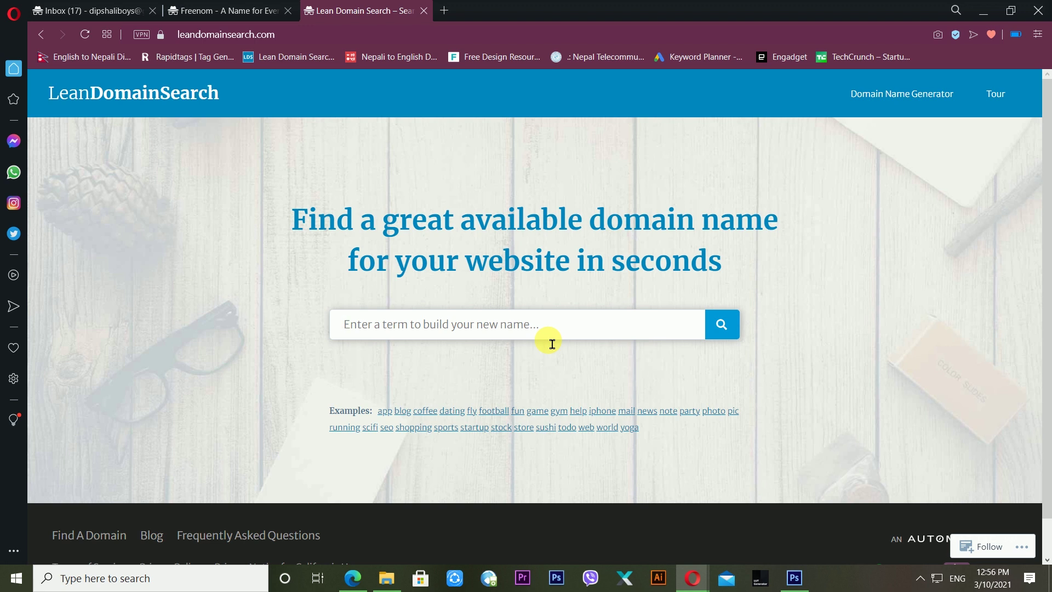
type("exampledoamin")
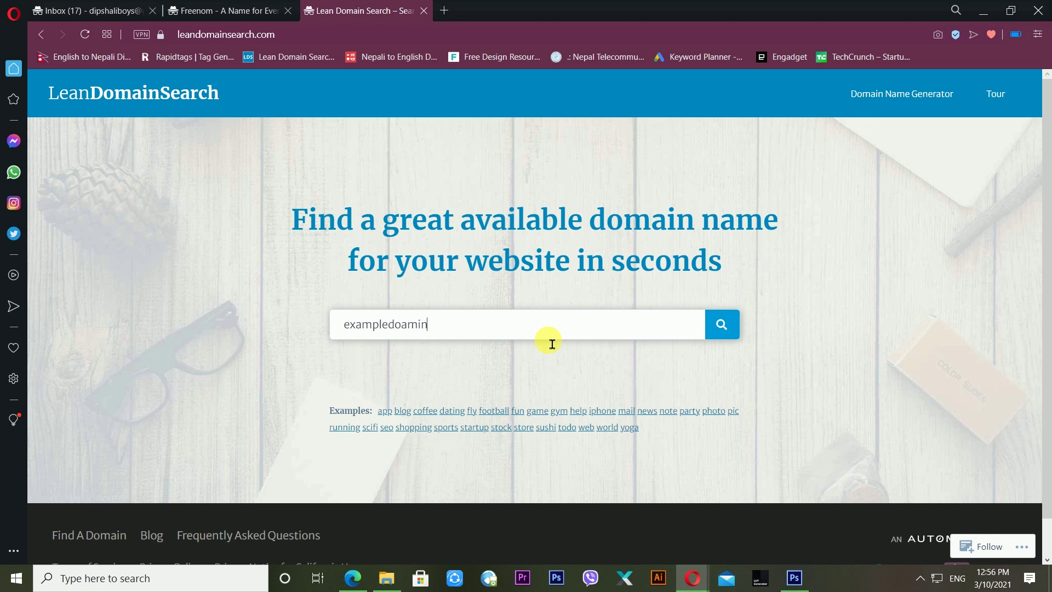
key("BackSpace")
key("BackSpace")
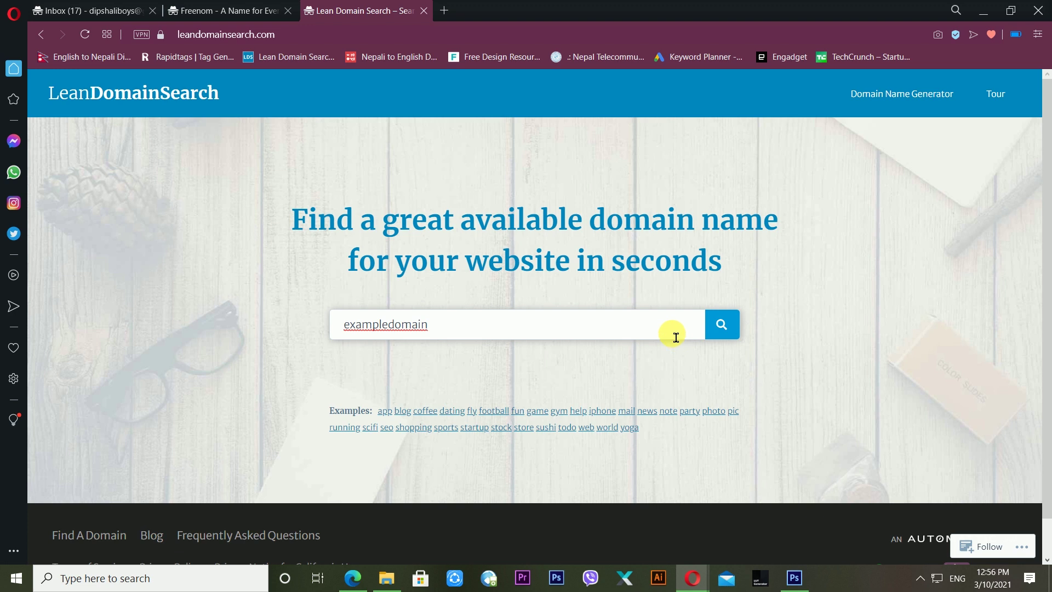
left_click(723, 326)
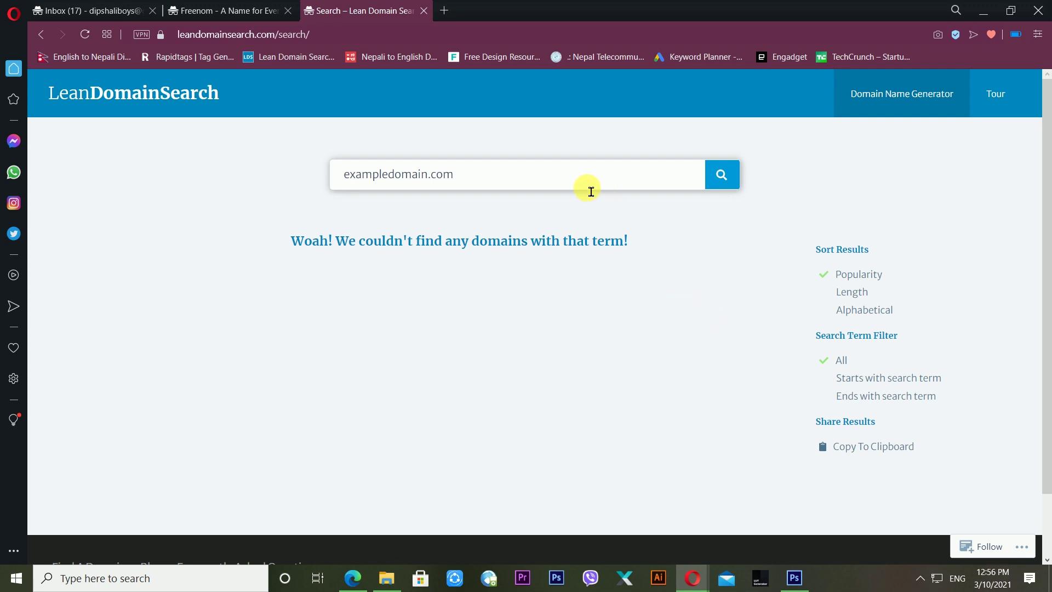
key("ctrl+a")
type("exampledomain")
key("Return")
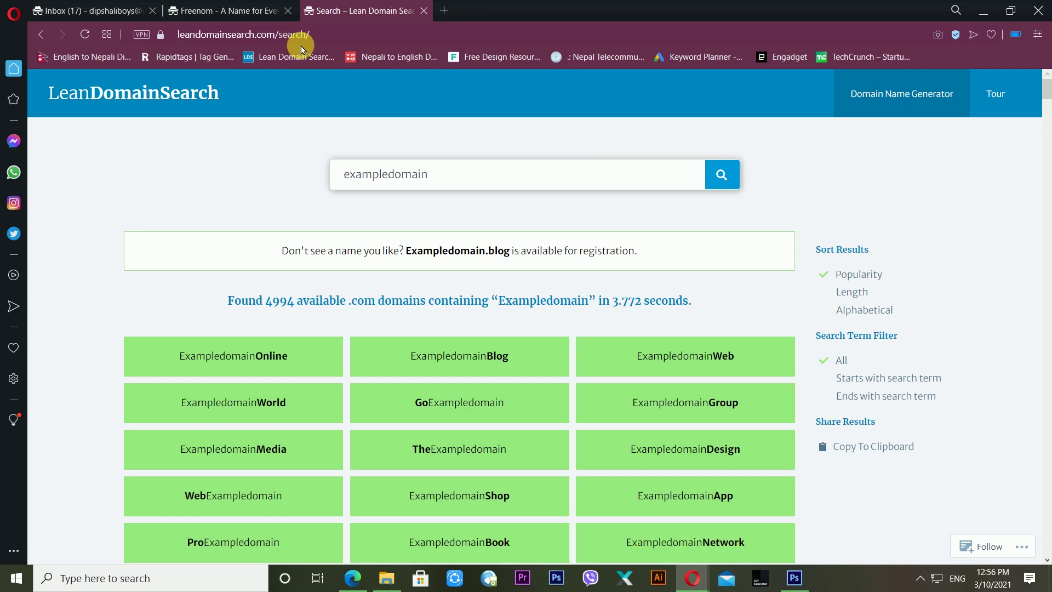
left_click(225, 10)
- Start typing 'exampledomainbook.t' in Freenom's search, and Google 'free domain' in a new tab
left_click(334, 212)
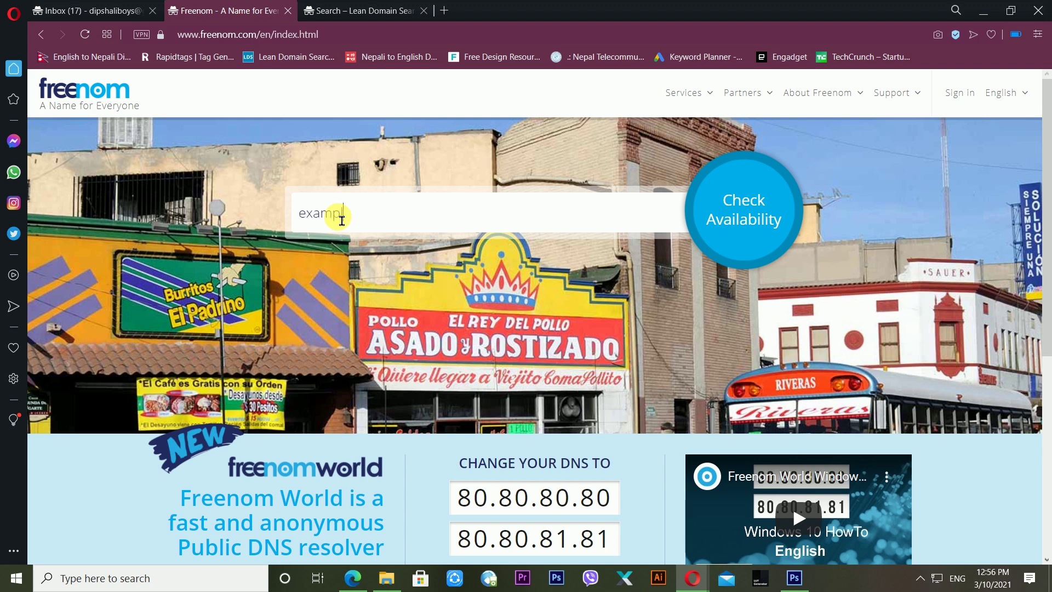
type("exampledomainbook.tk")
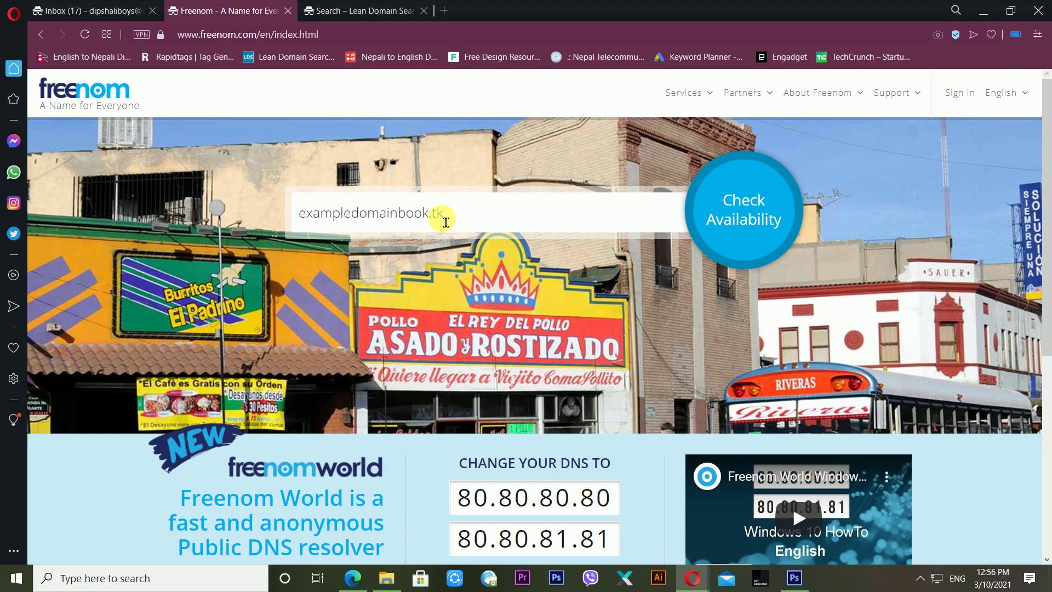
left_click(445, 11)
type("free domain")
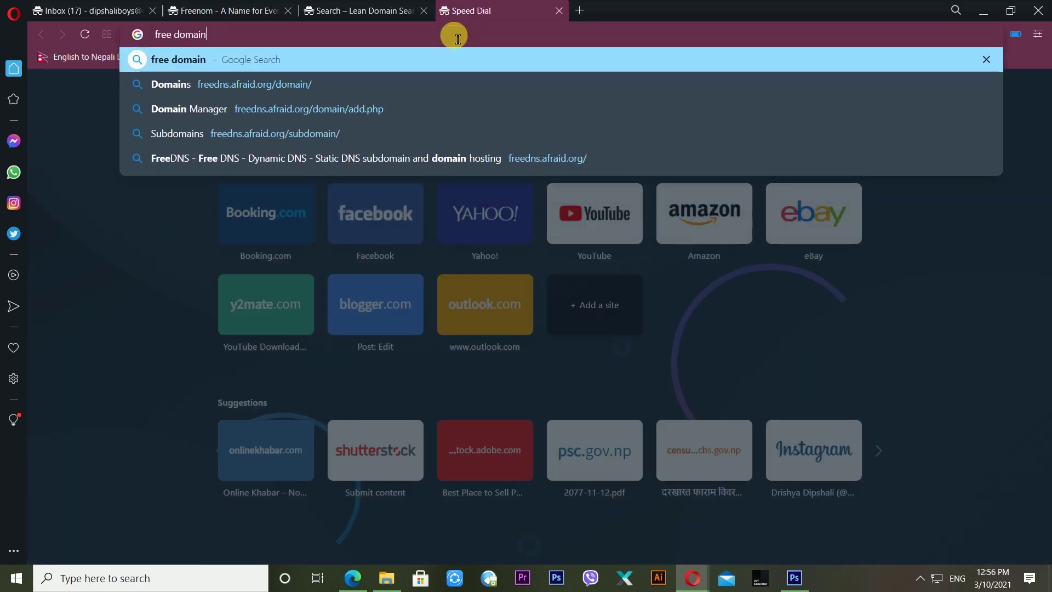
key("Return")
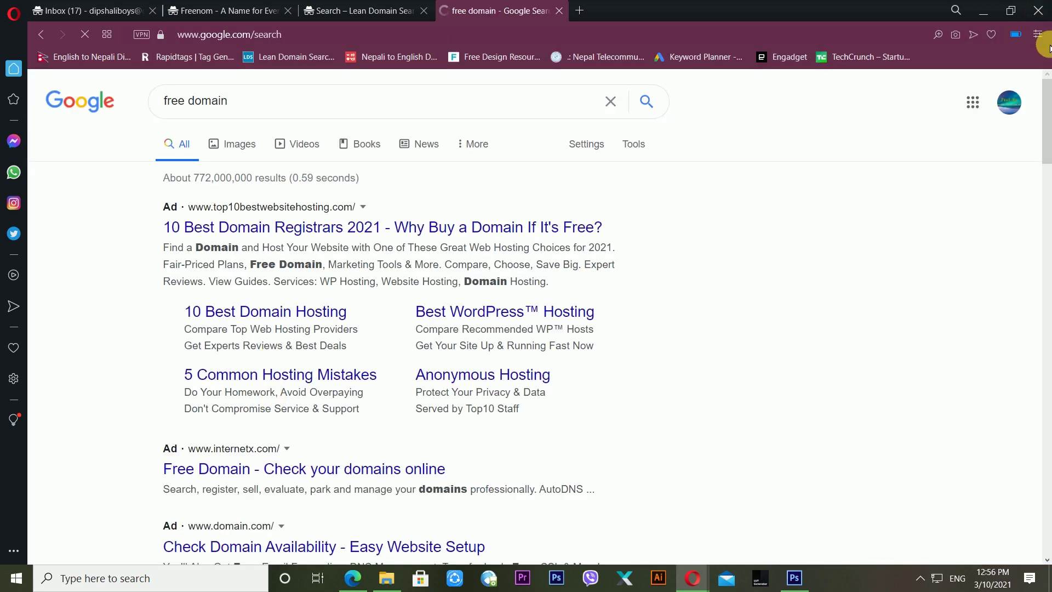
- Open Freenom's Free and paid domains page listing .tk, .ml, .ga, .cf and .gq, then return to Freenom
left_click_drag(1043, 118, 1043, 195)
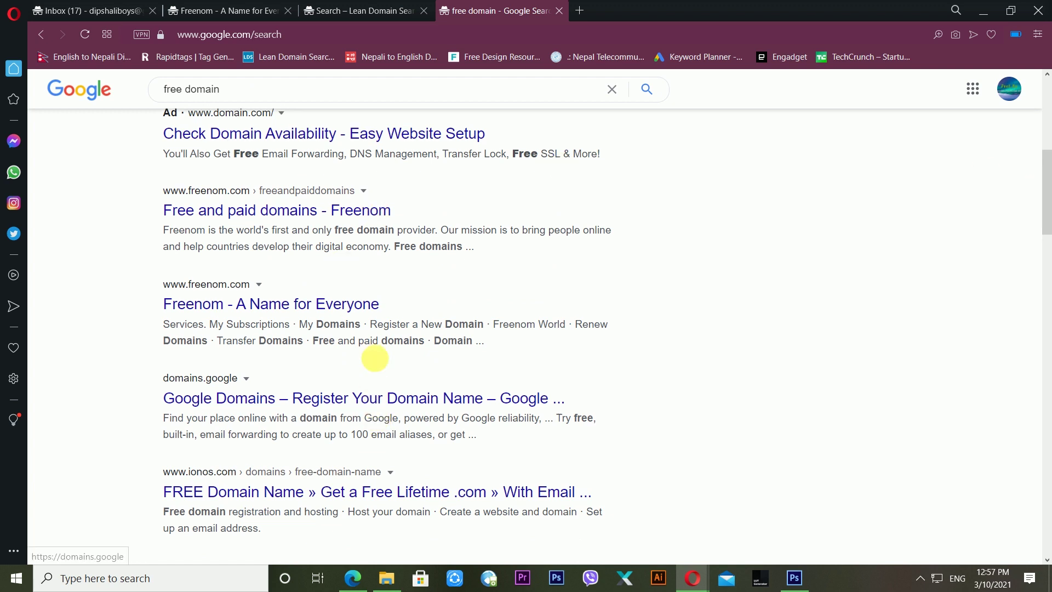
left_click(353, 303)
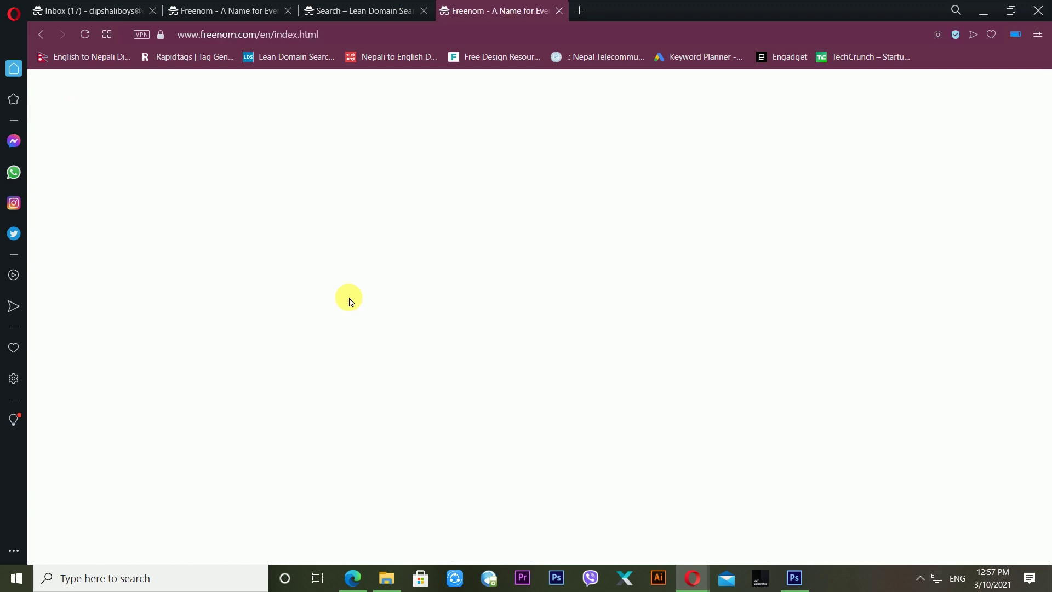
left_click(52, 35)
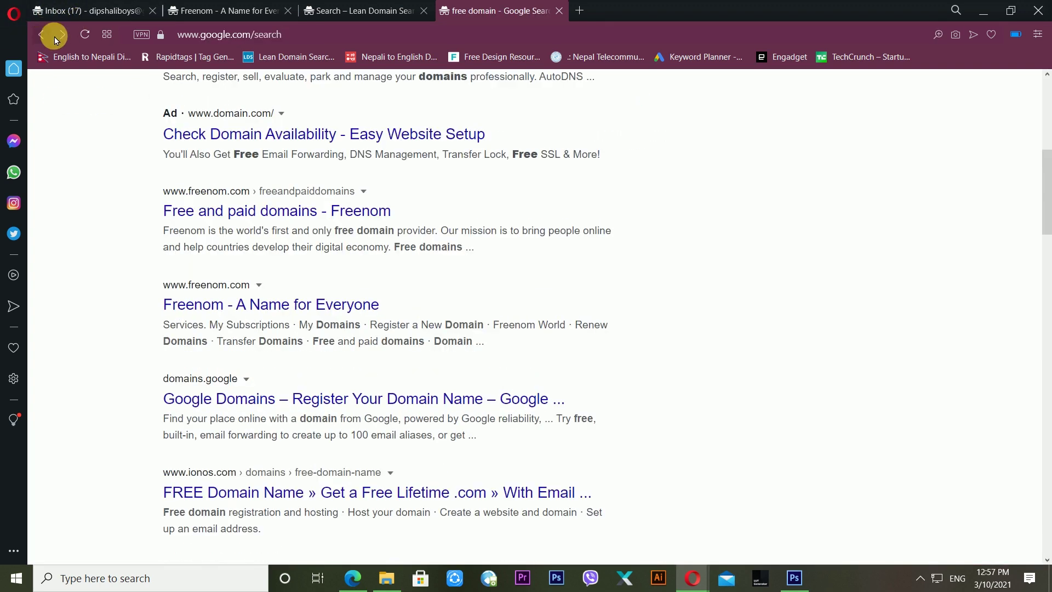
left_click(340, 213)
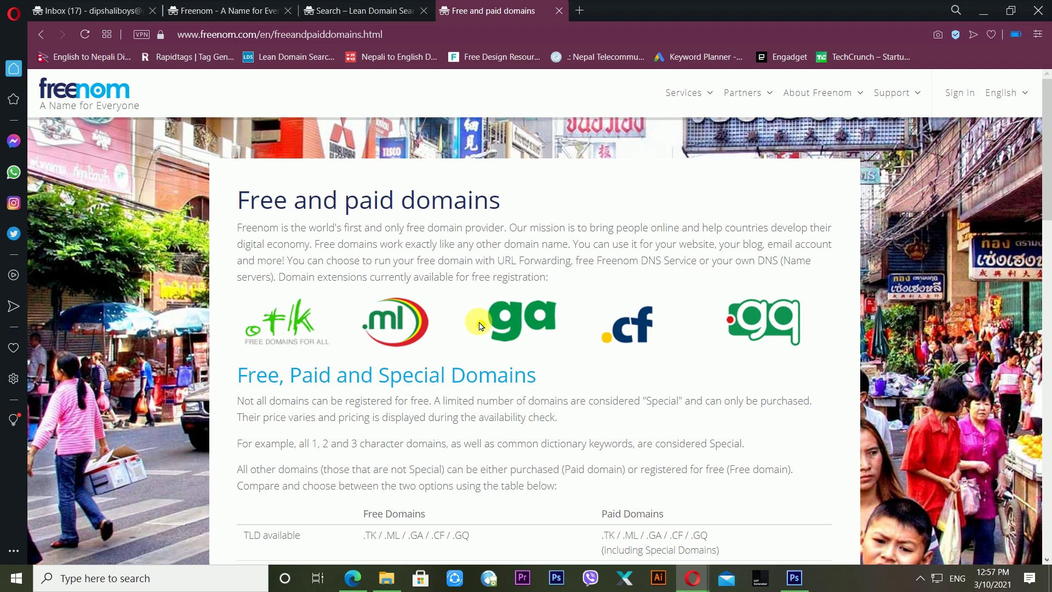
left_click(382, 7)
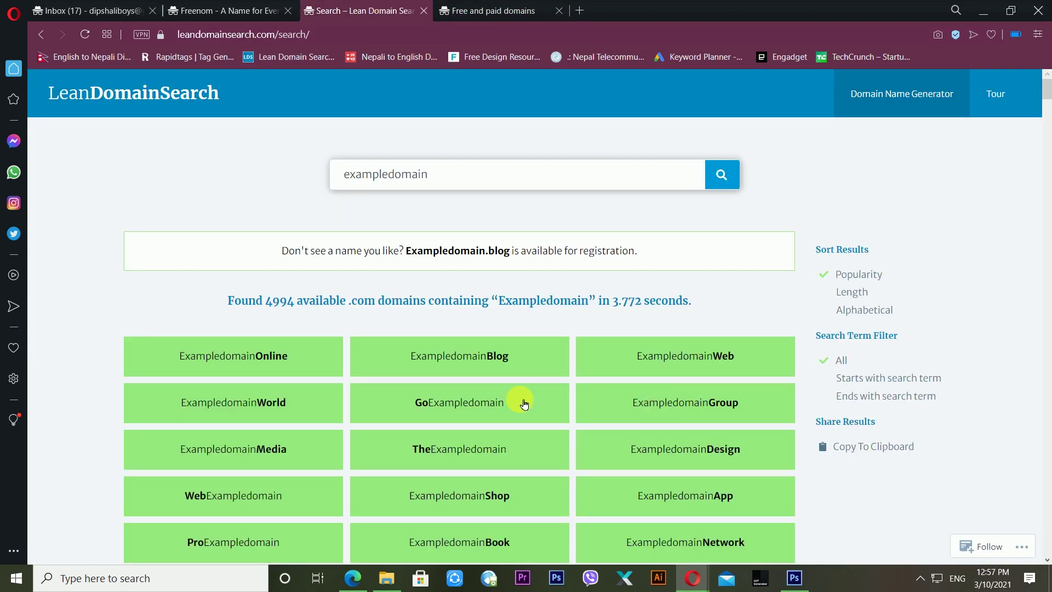
left_click(516, 7)
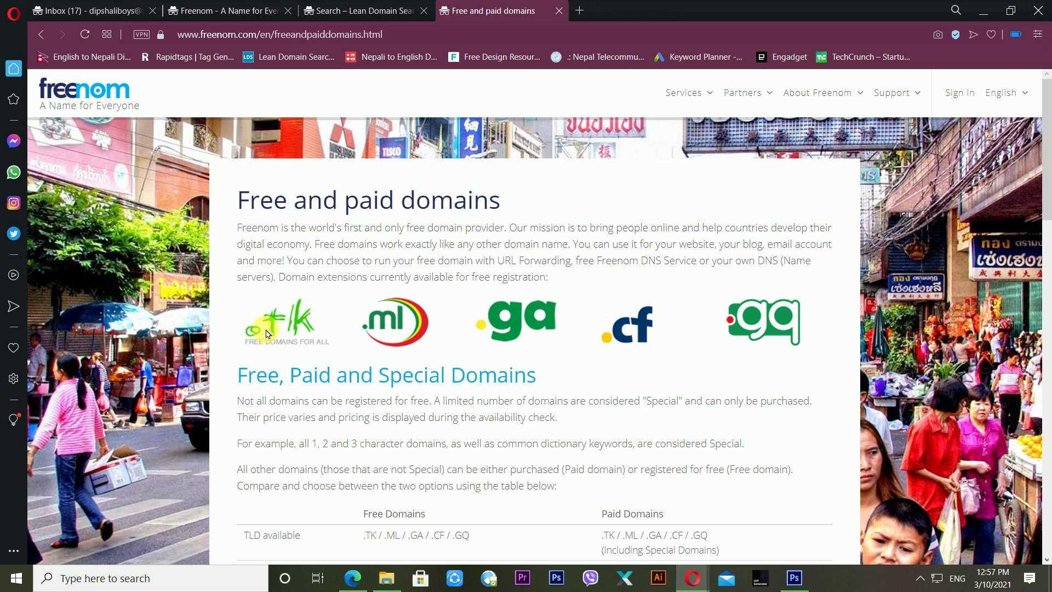
left_click(231, 11)
left_click(353, 219)
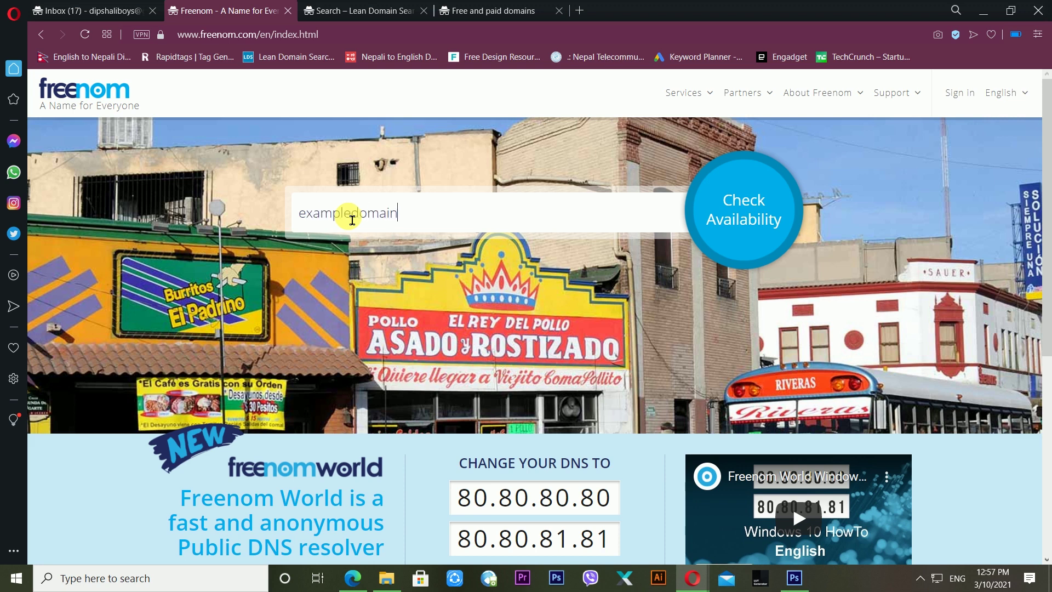
- Confirm exampledomainbook.tk is free and review it in the cart at 3 Months @ FREE
type("exampledomainbook.tk")
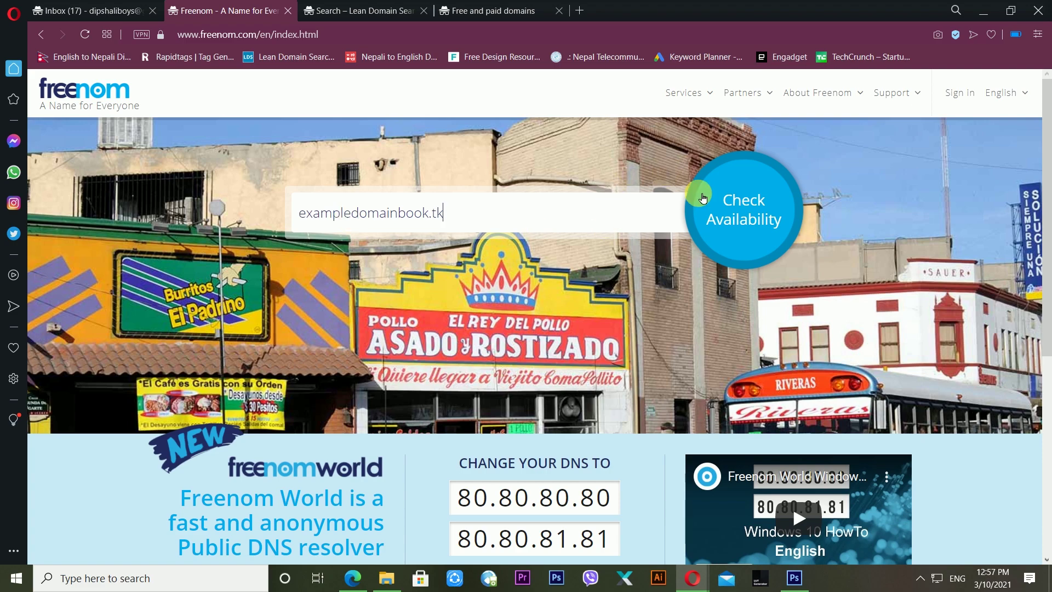
left_click(731, 206)
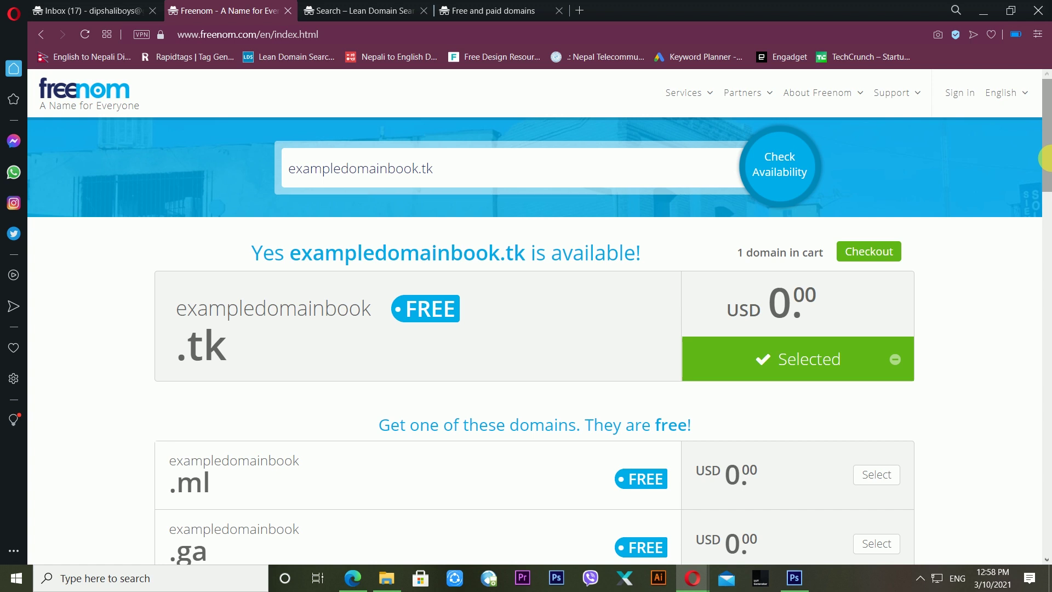
scroll(1045, 129, "down", 4)
left_click_drag(1045, 213, 1041, 206)
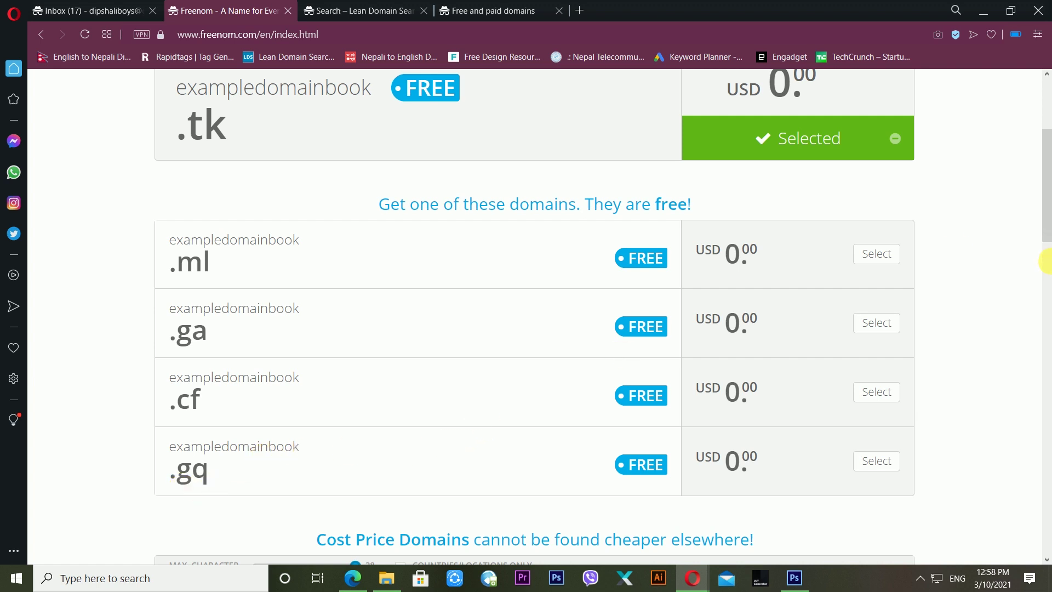
left_click_drag(1045, 249, 1032, 173)
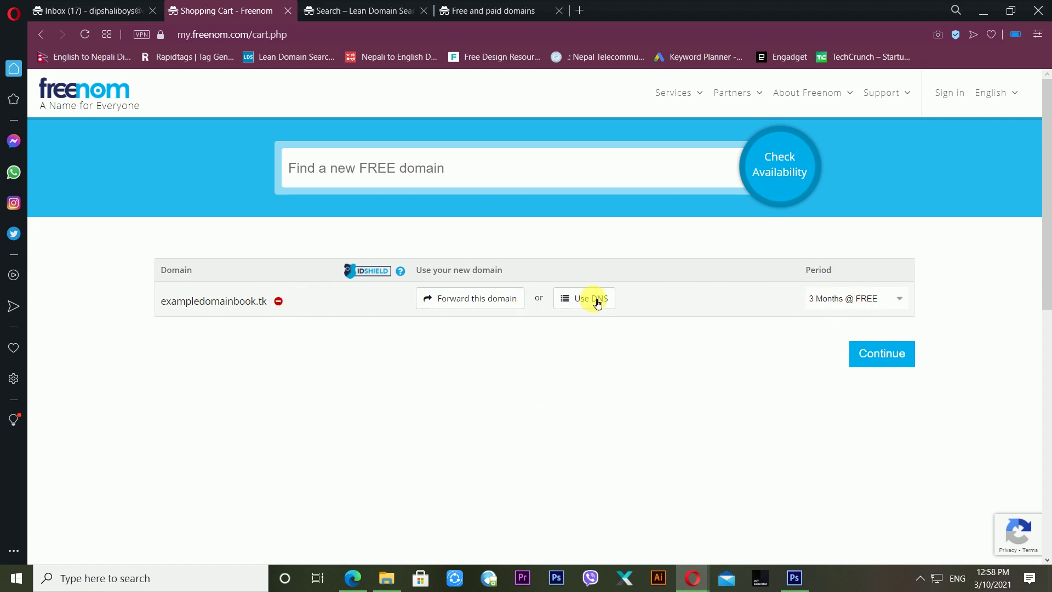
left_click(854, 303)
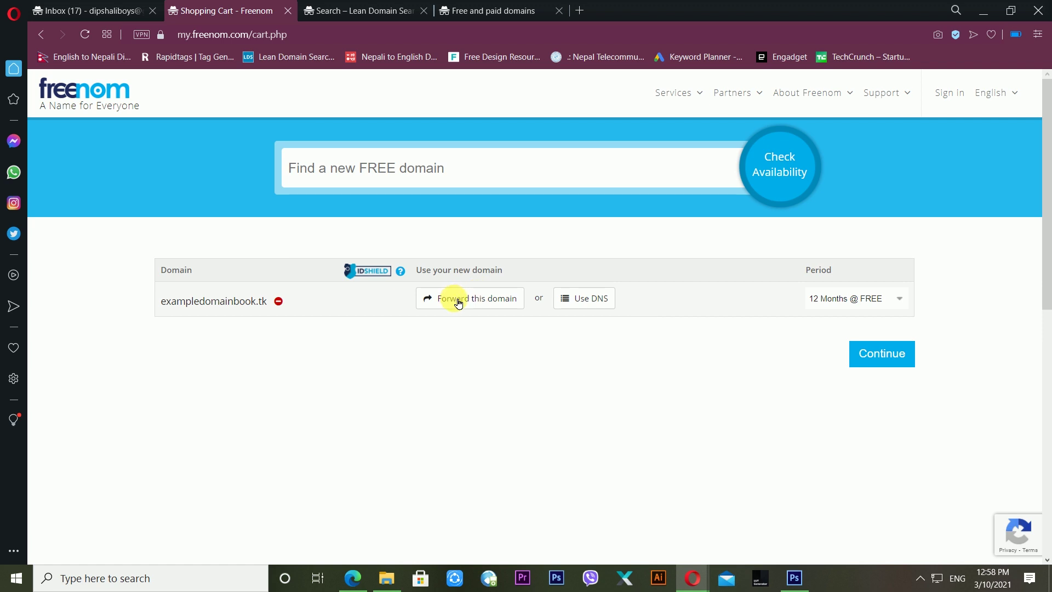
- Enable Use DNS, leave both IP address fields empty, then hide DNS again
left_click(586, 309)
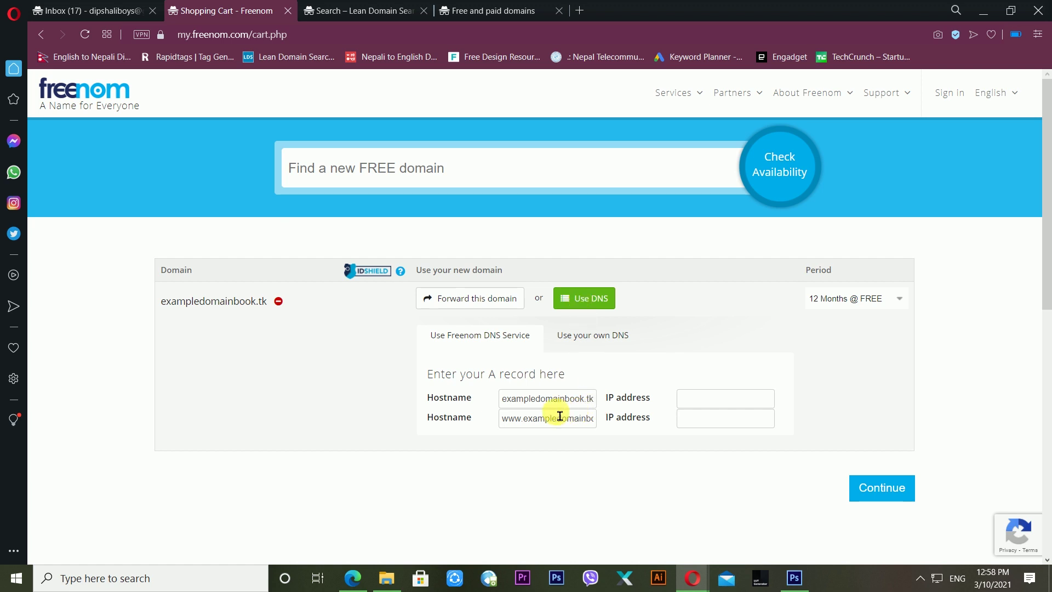
left_click(696, 403)
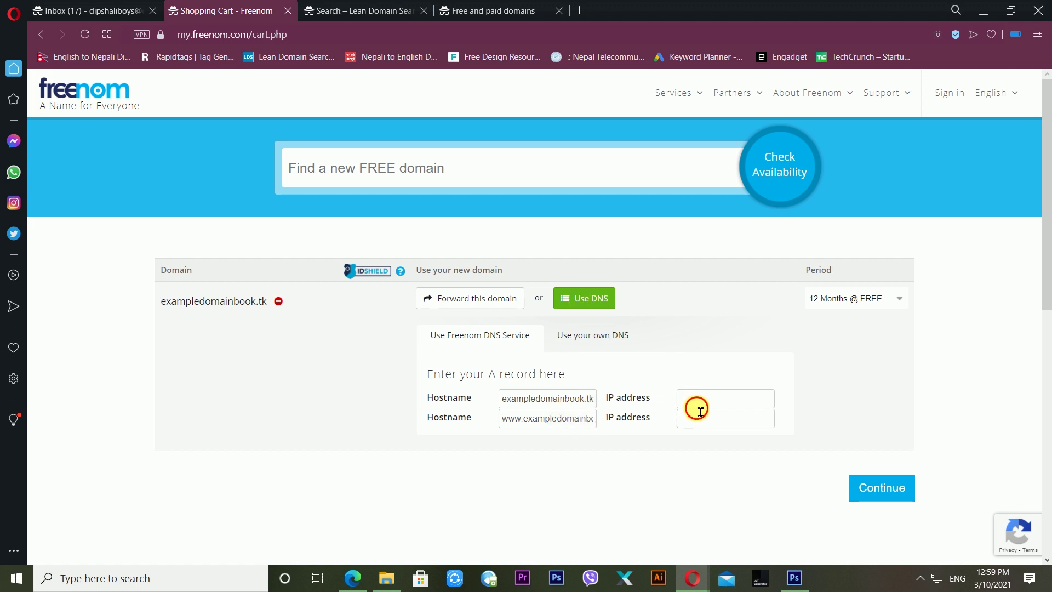
left_click(709, 419)
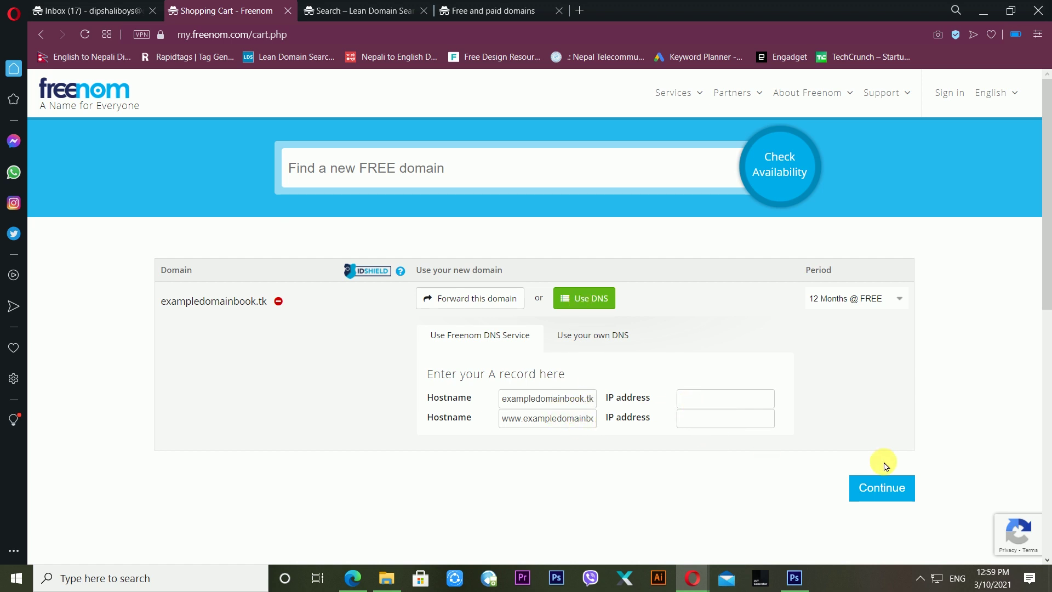
left_click(894, 489)
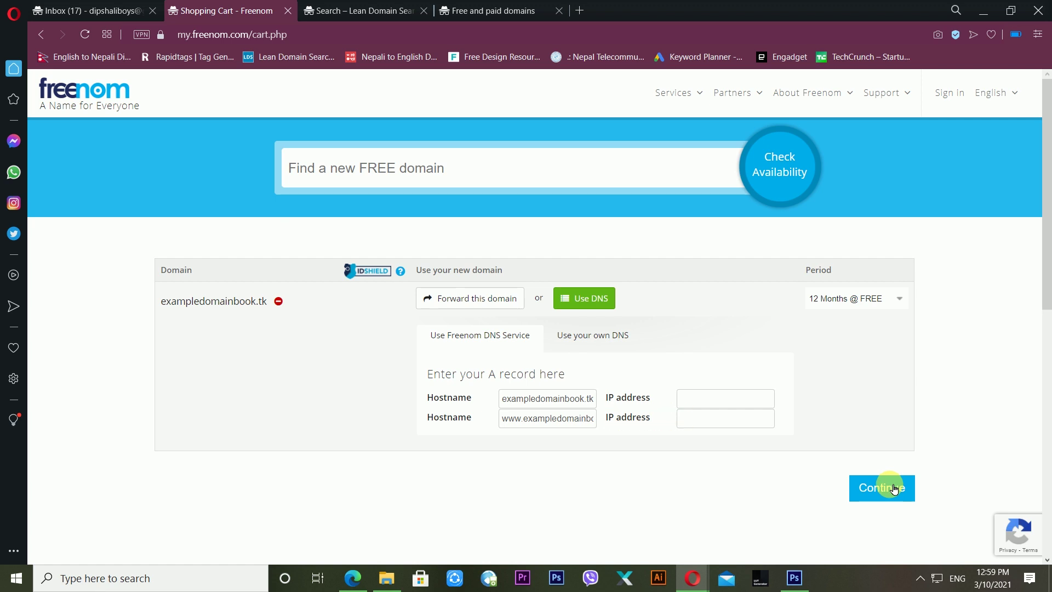
left_click(587, 298)
left_click(870, 362)
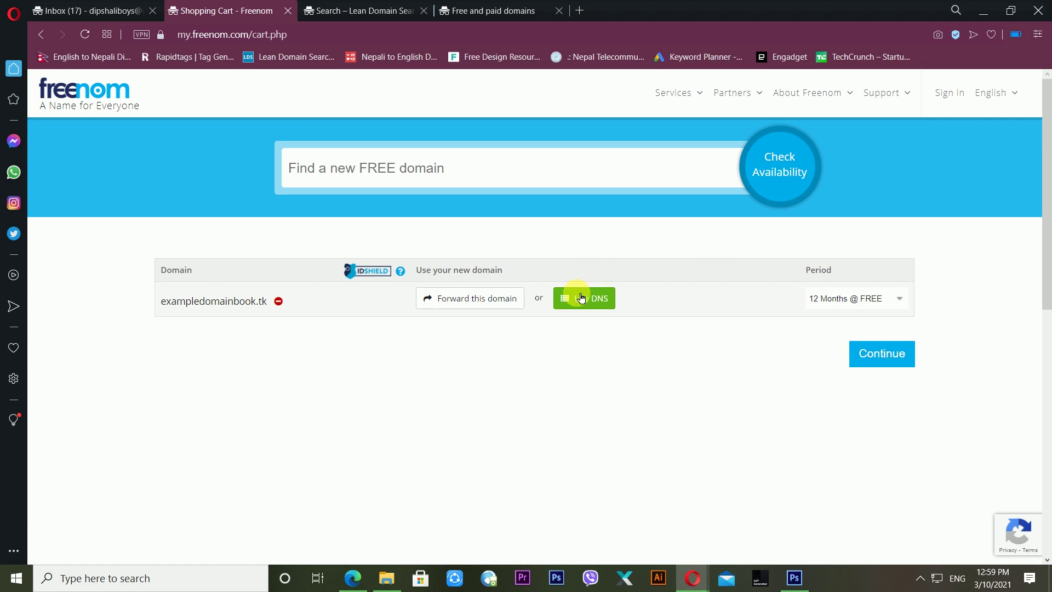
- Collapse Use DNS, reload the cart and continue with exampledomainbook.tk at 12 Months @ FREE
left_click(581, 297)
left_click(581, 298)
left_click(581, 298)
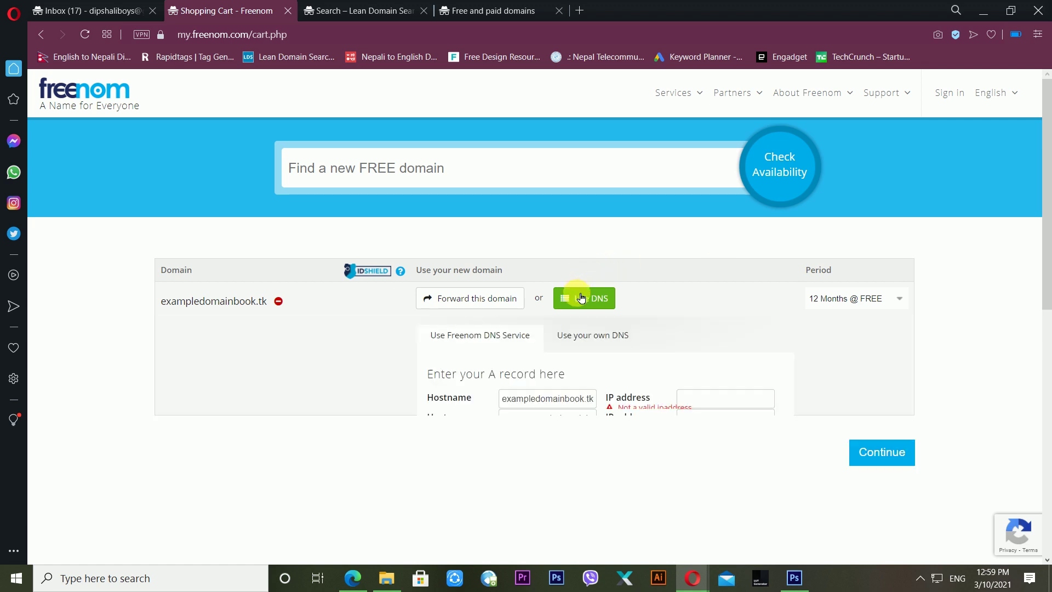
left_click(581, 298)
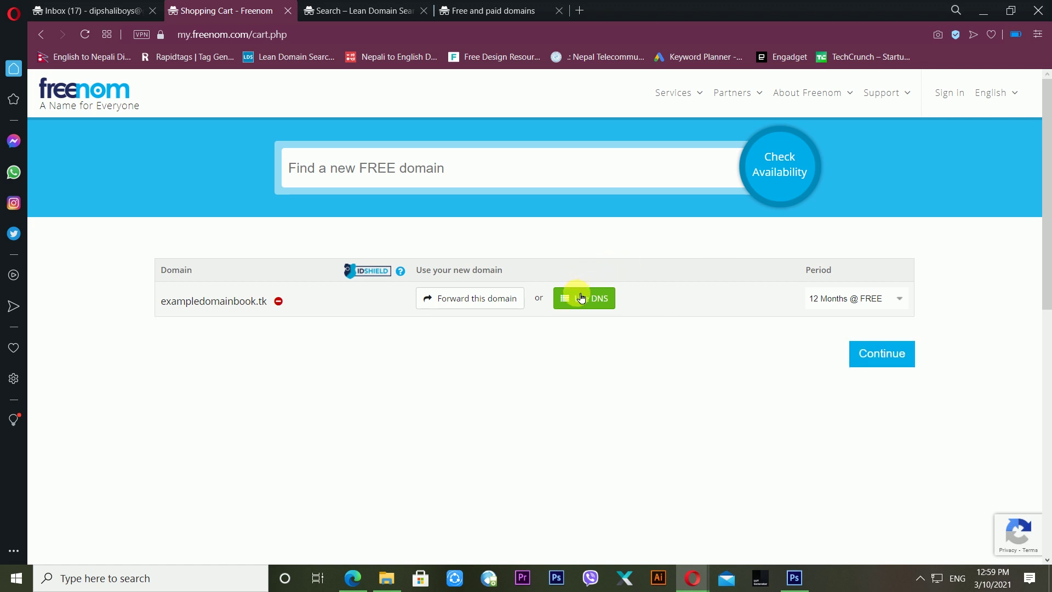
left_click(90, 35)
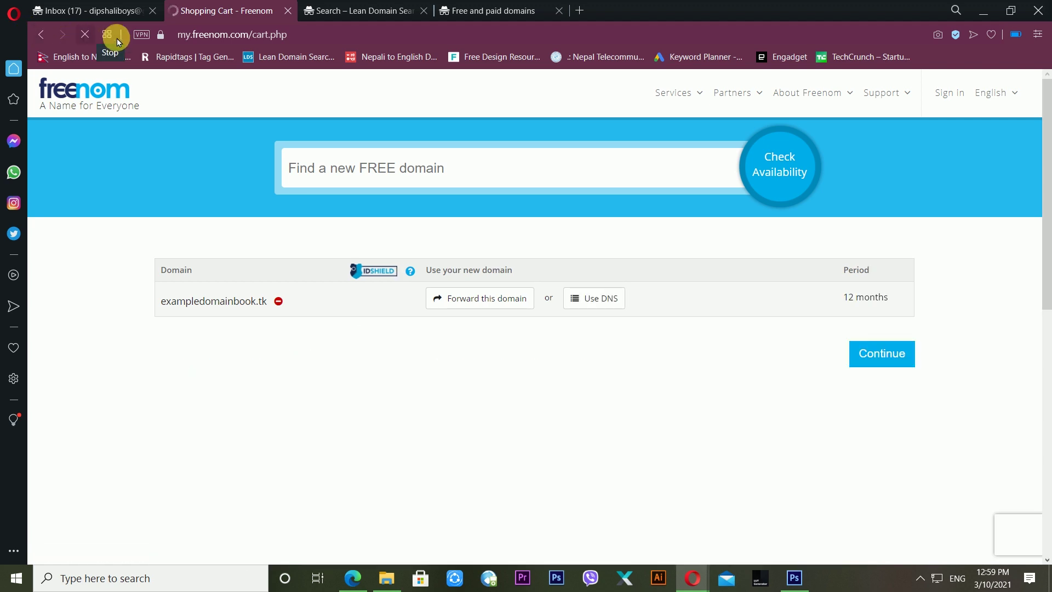
left_click(885, 357)
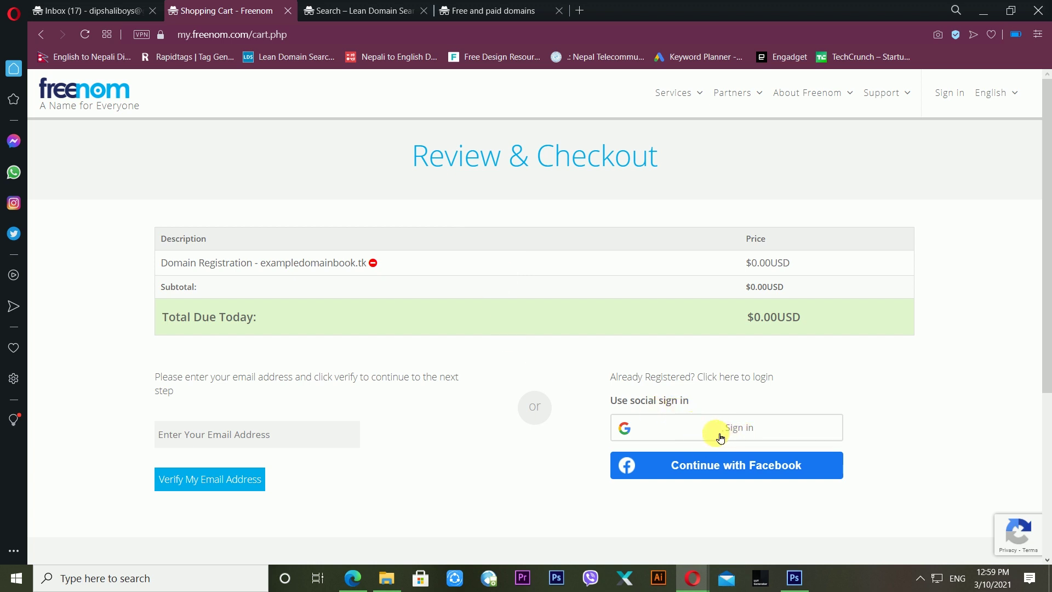
left_click(252, 439)
type("d")
key("BackSpace")
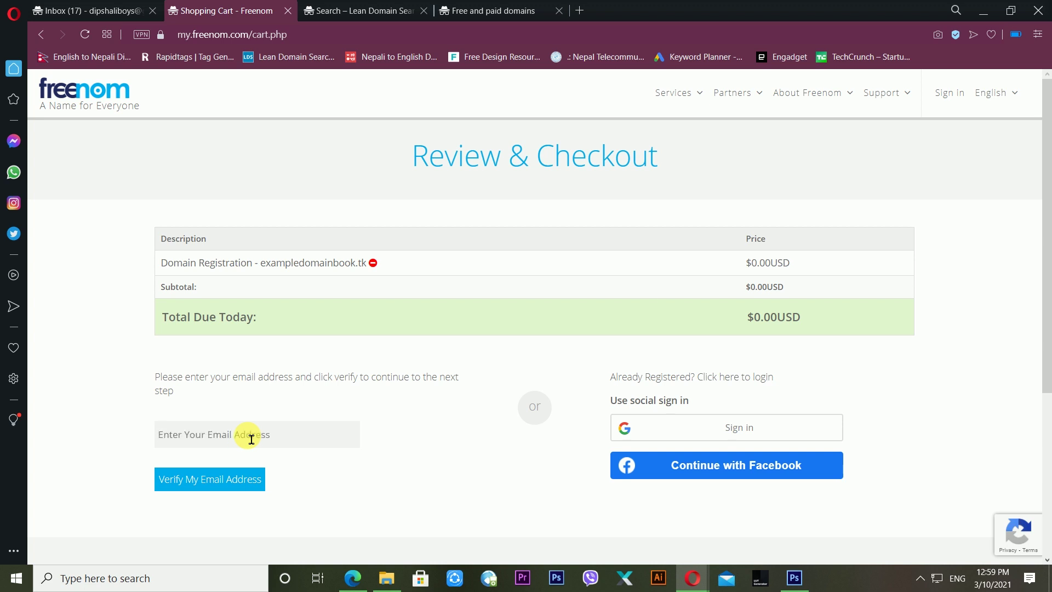
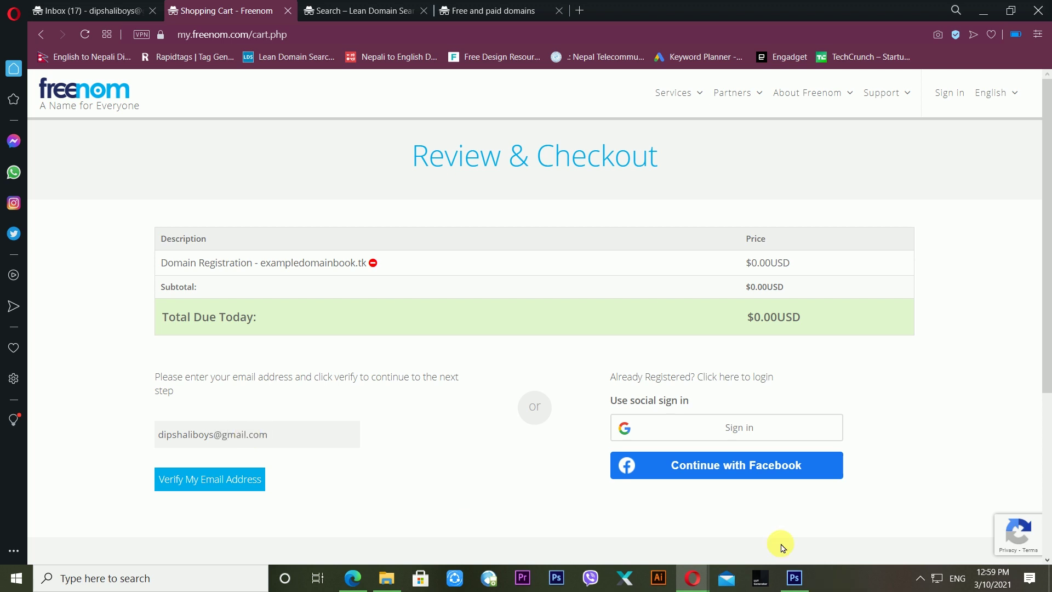
left_click(234, 486)
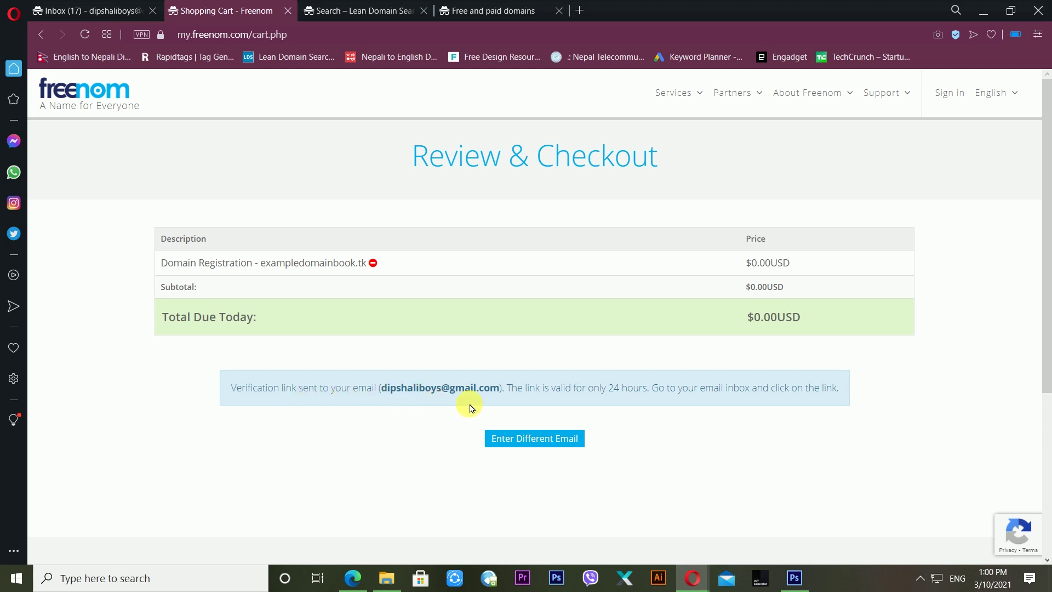
left_click(92, 7)
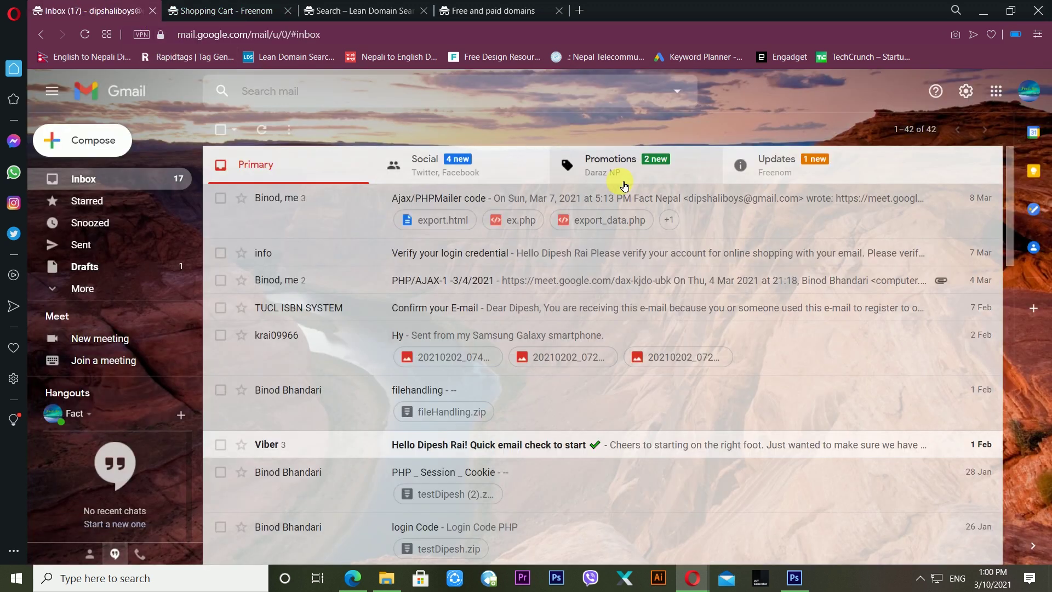
- Open the Freenom Email Verification message under Gmail's Updates and follow its link
left_click(776, 168)
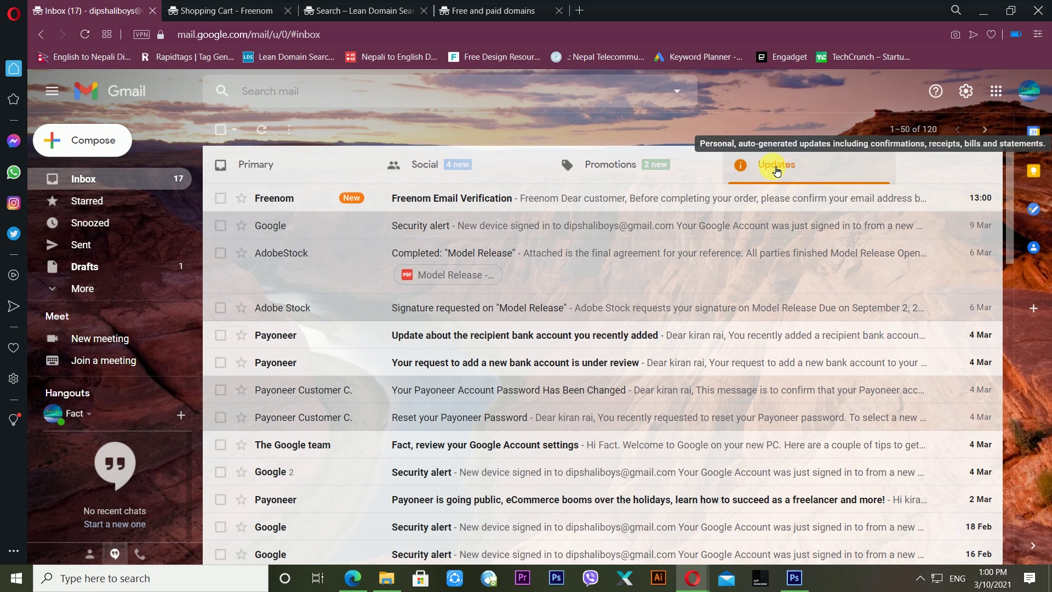
left_click(451, 207)
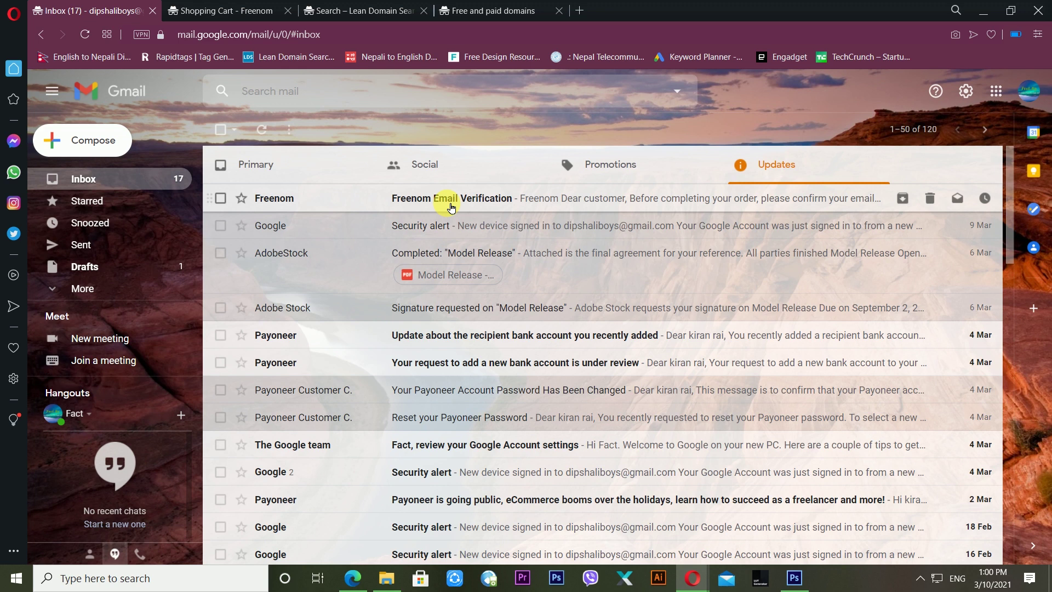
left_click(451, 207)
left_click(474, 407)
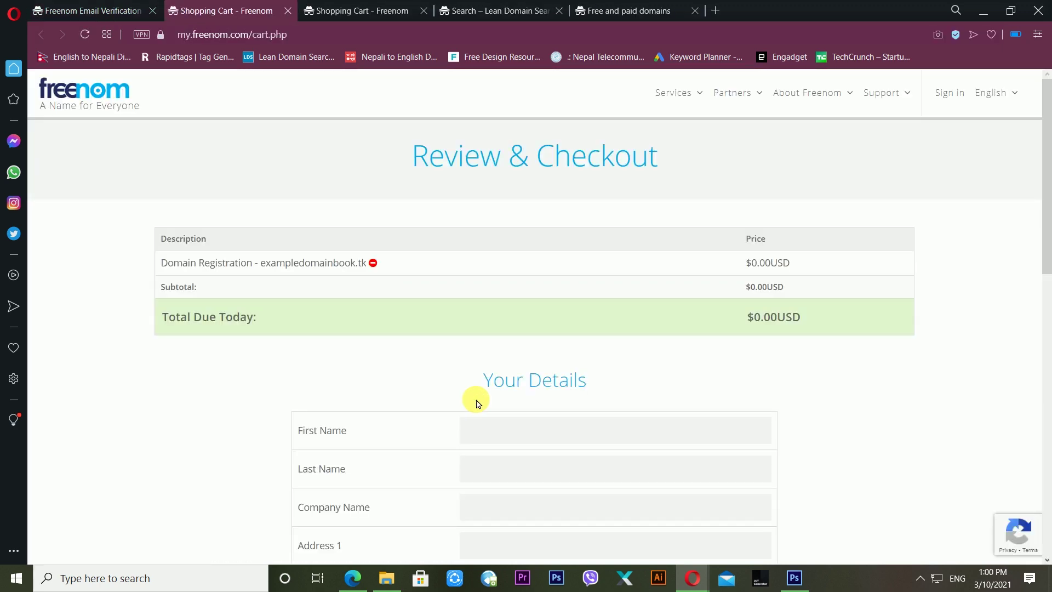
left_click_drag(1045, 241, 1036, 282)
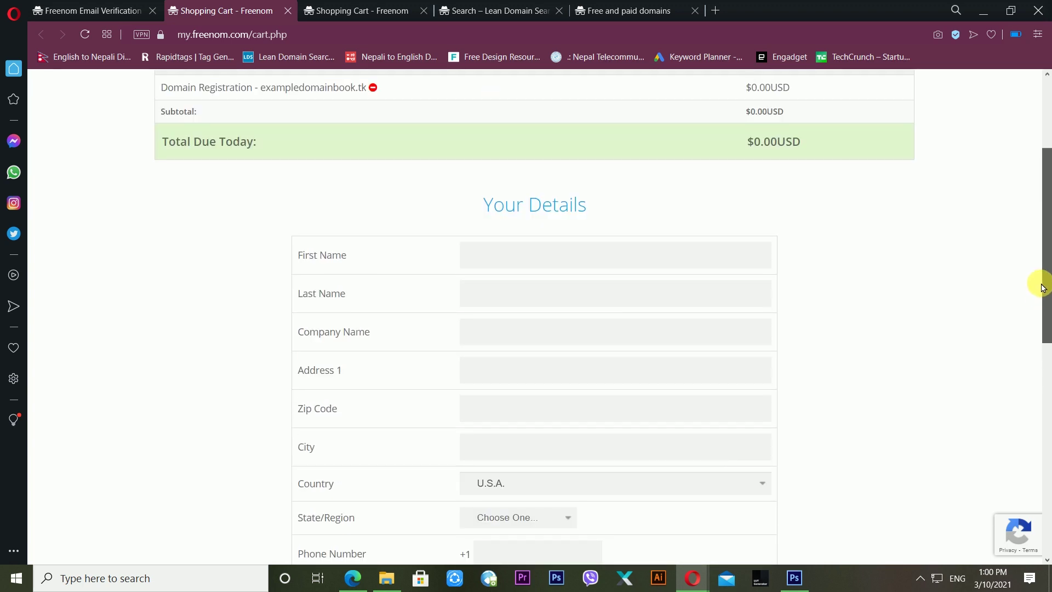
- Fill the details form with first name 'example', last name 'book', address and city
left_click(477, 256)
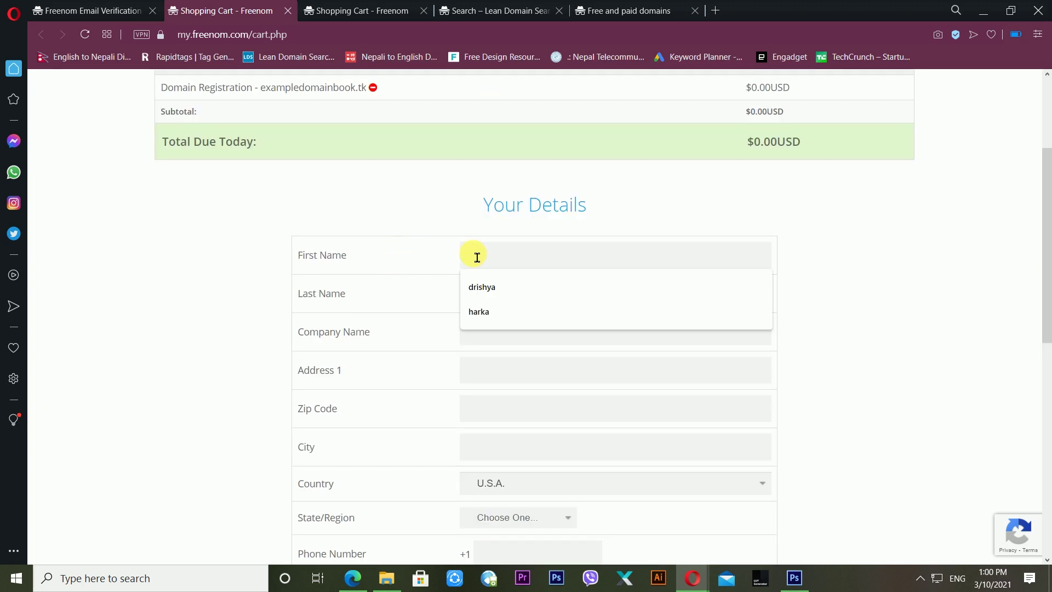
type("example")
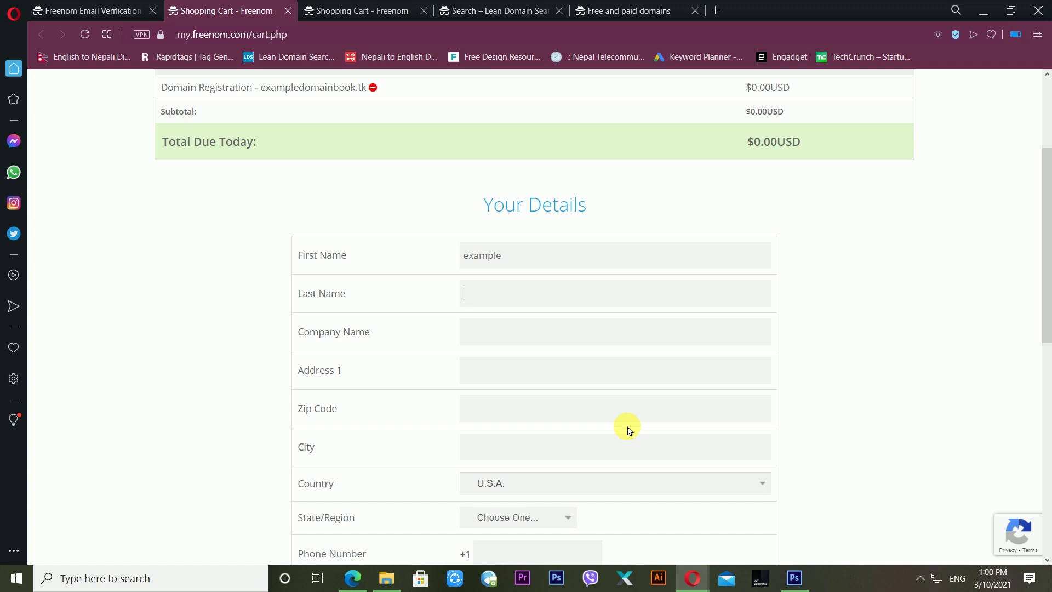
type("boo")
type("pokhara")
key("Tab")
- Enter the zip code, choose Nepal as country and Pashchimanchal as region
type("kask")
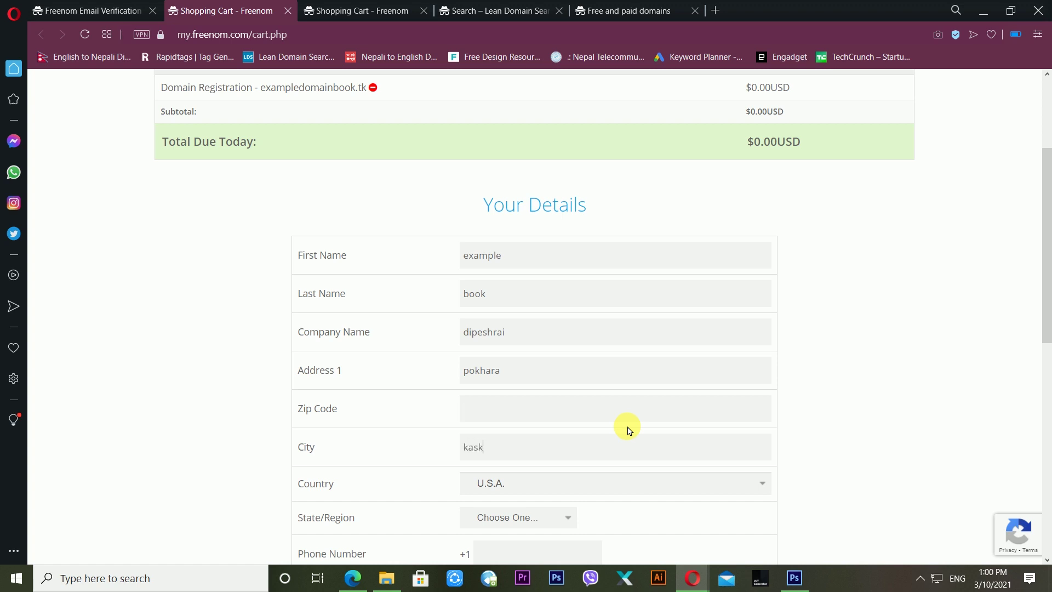
left_click(557, 482)
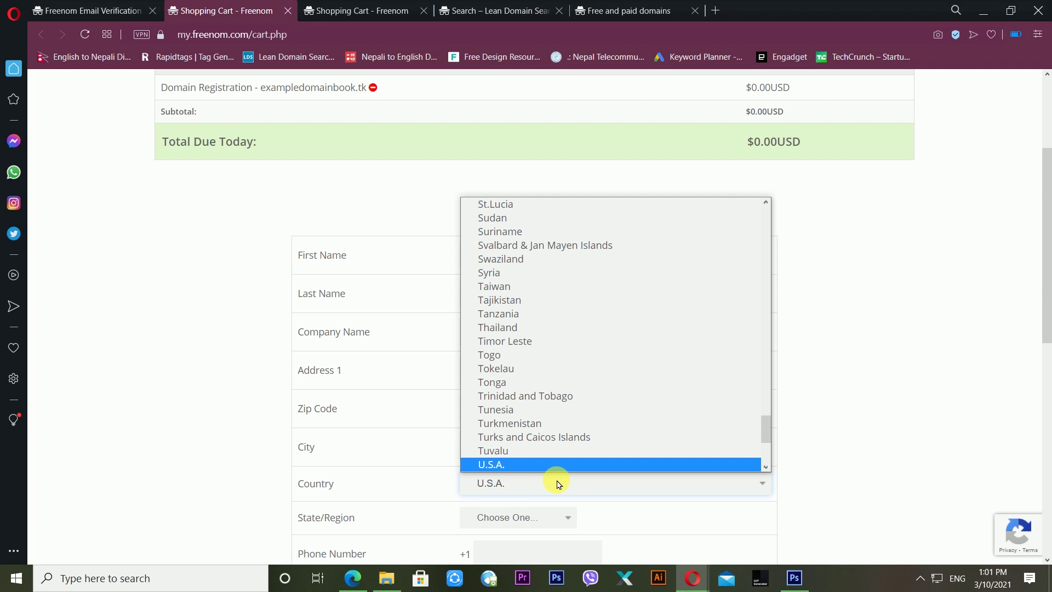
key("n")
key("e")
key("Return")
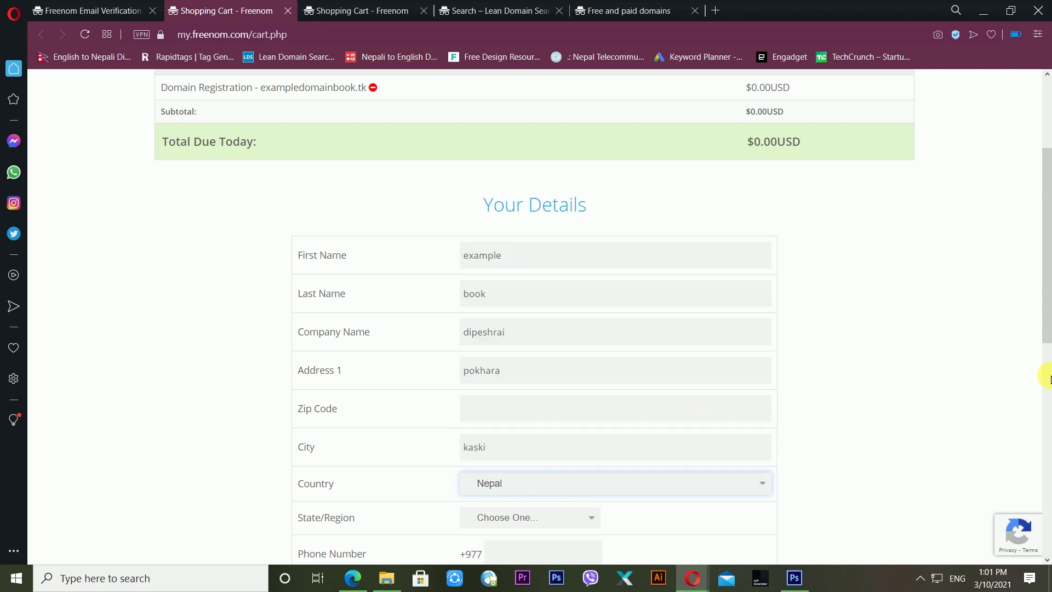
left_click_drag(1048, 324, 1030, 387)
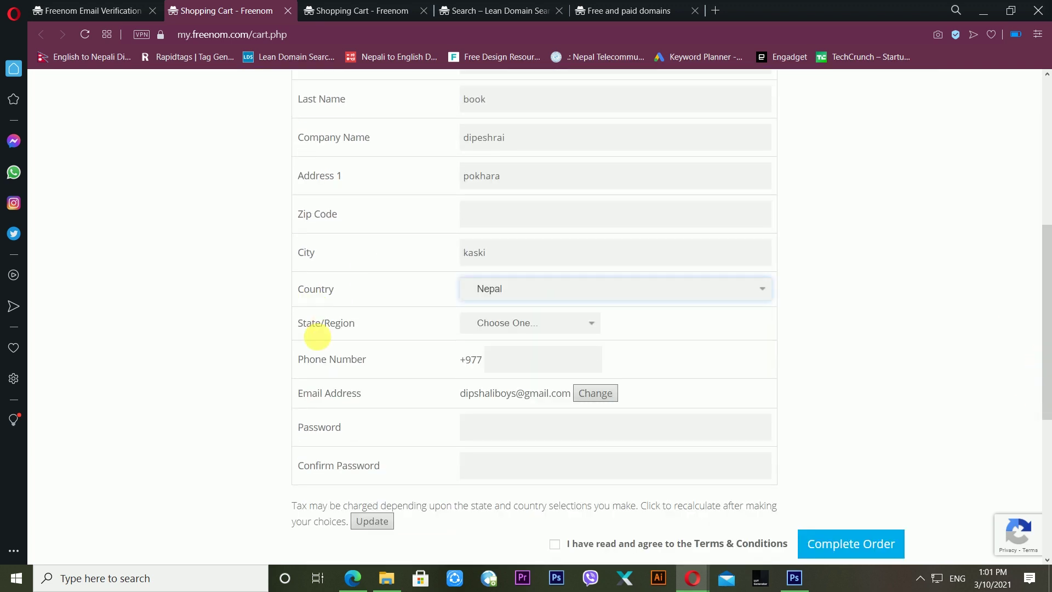
left_click(558, 324)
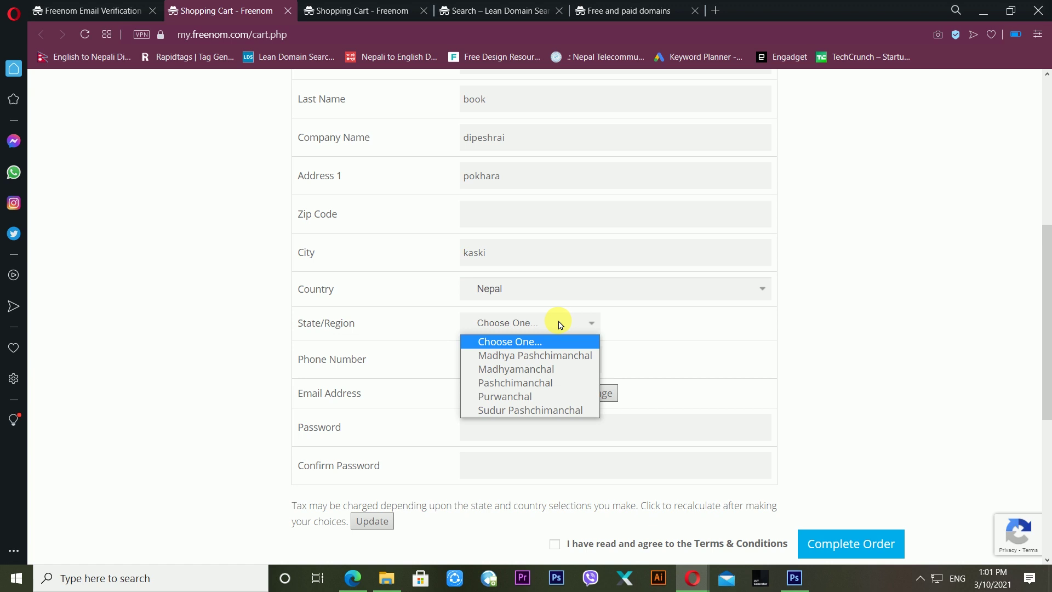
left_click(564, 382)
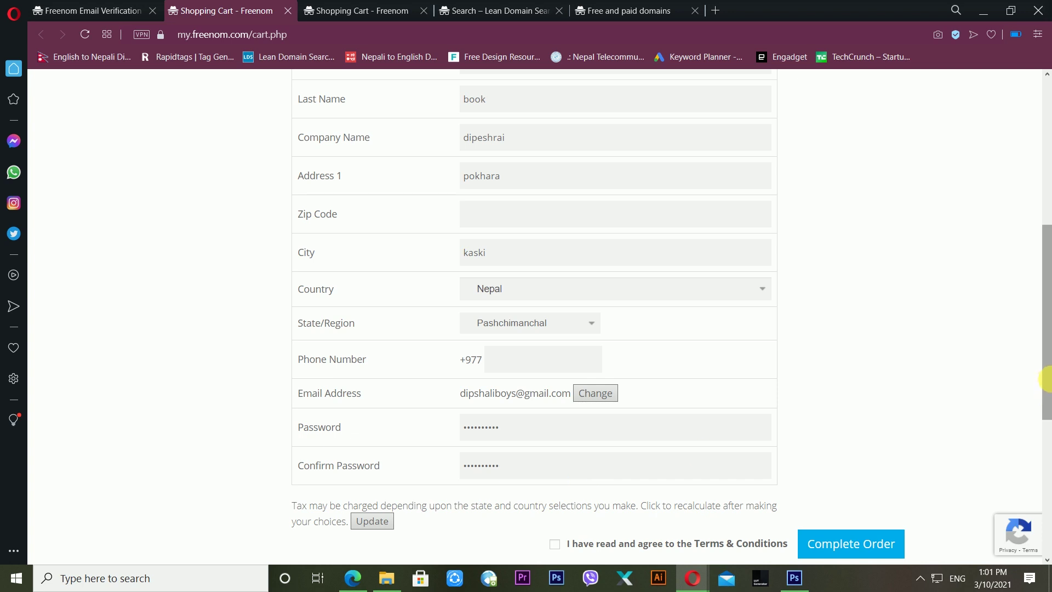
- Enter the phone number, accept the Terms & Conditions and complete the order
scroll(1044, 378, "down", 1)
left_click(566, 339)
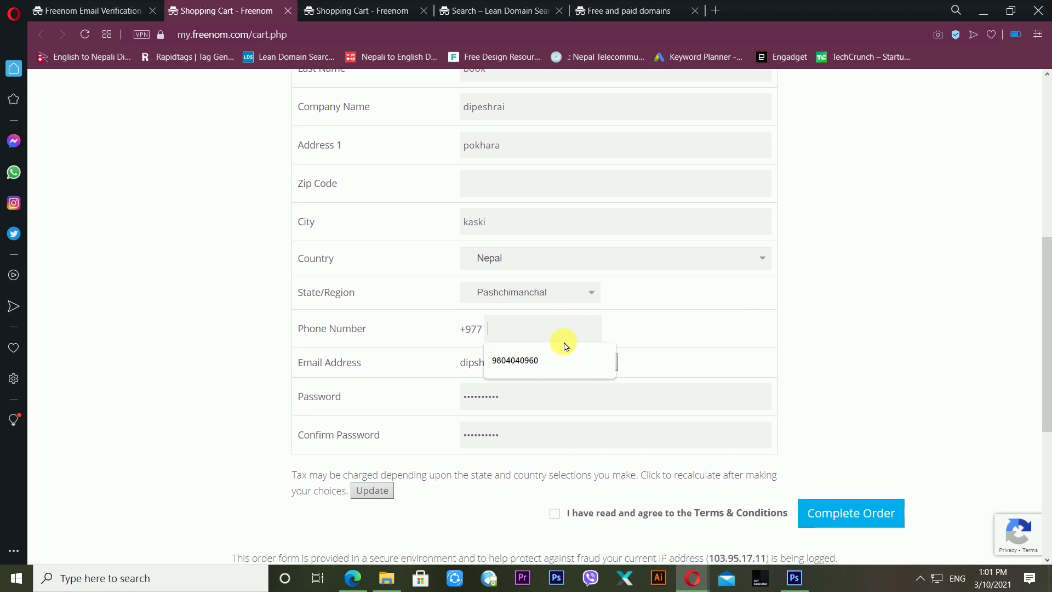
left_click(687, 348)
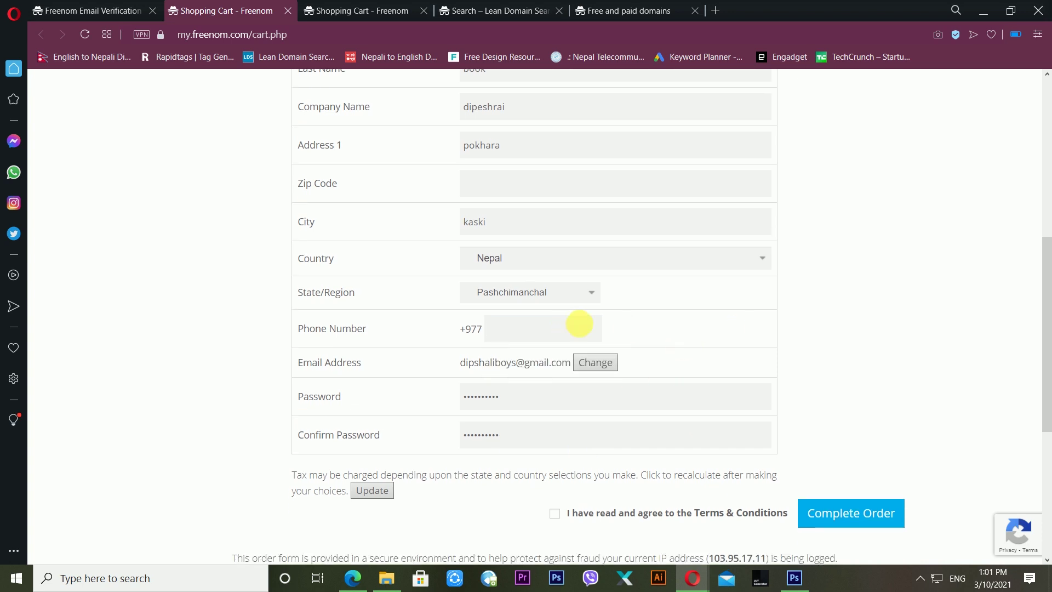
left_click(569, 332)
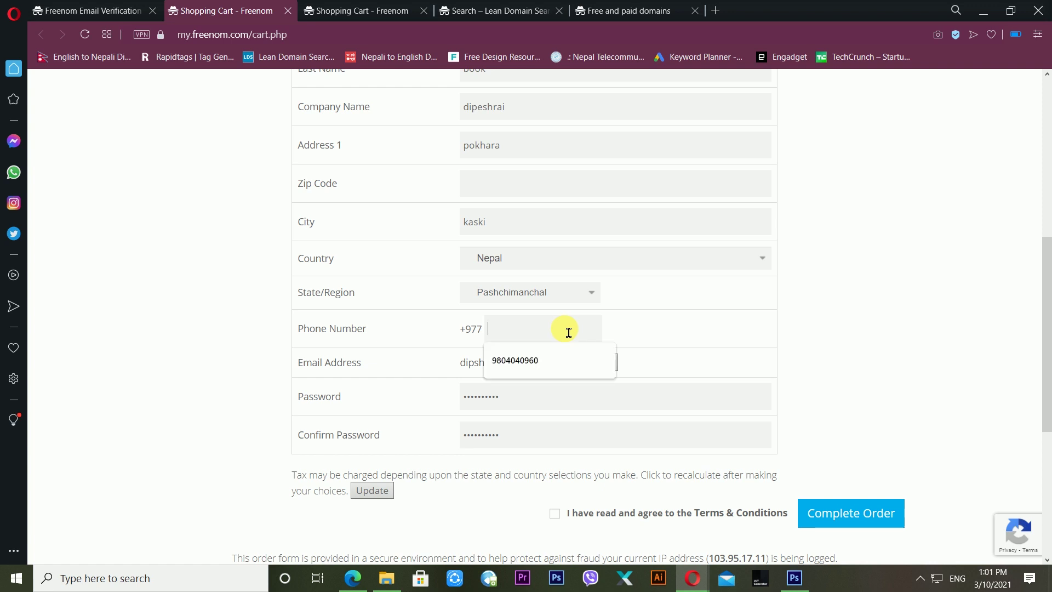
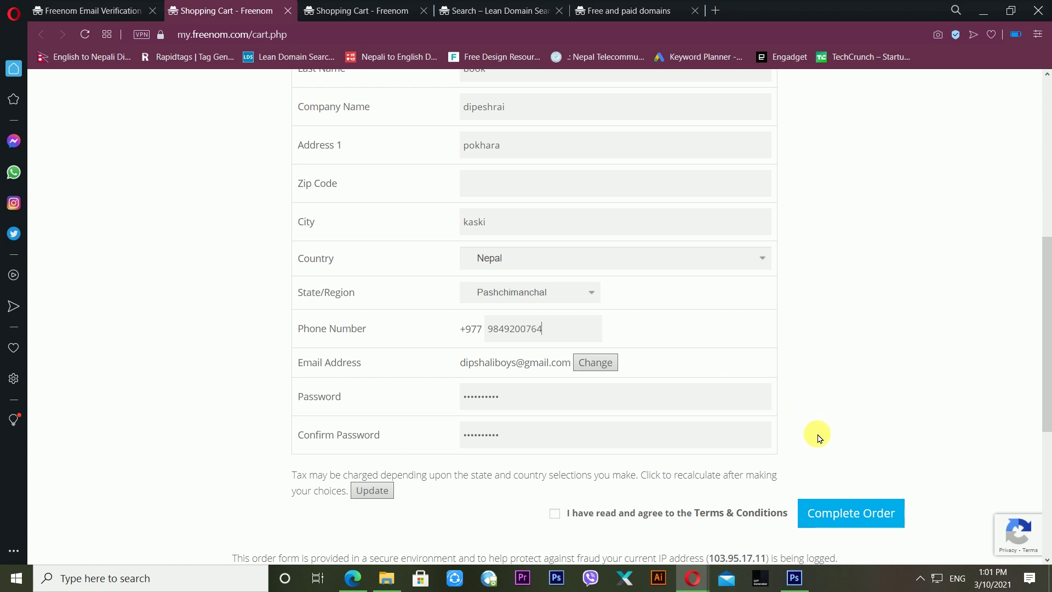
left_click(556, 517)
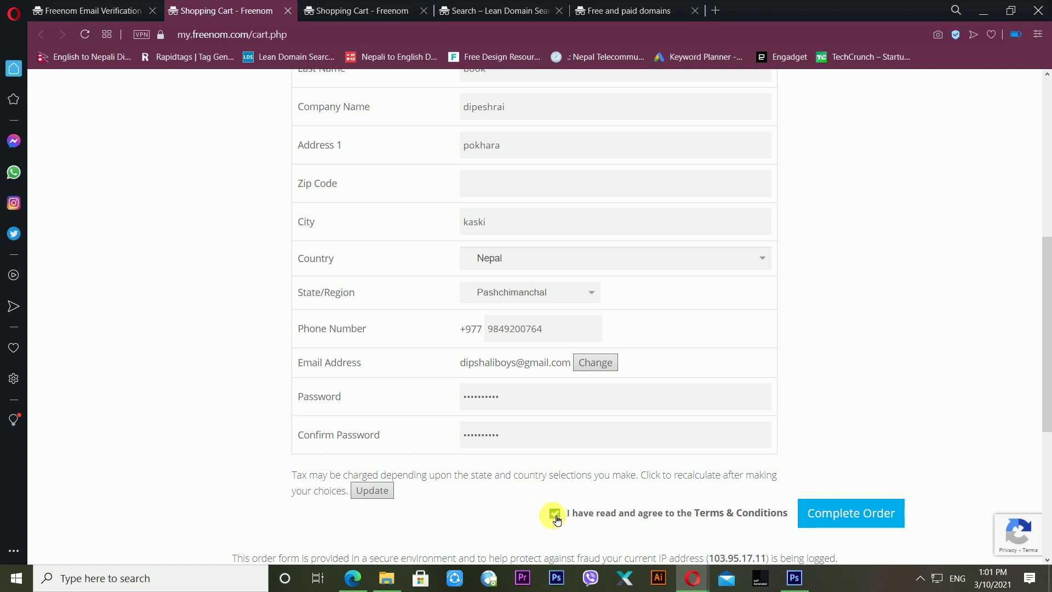
left_click(868, 528)
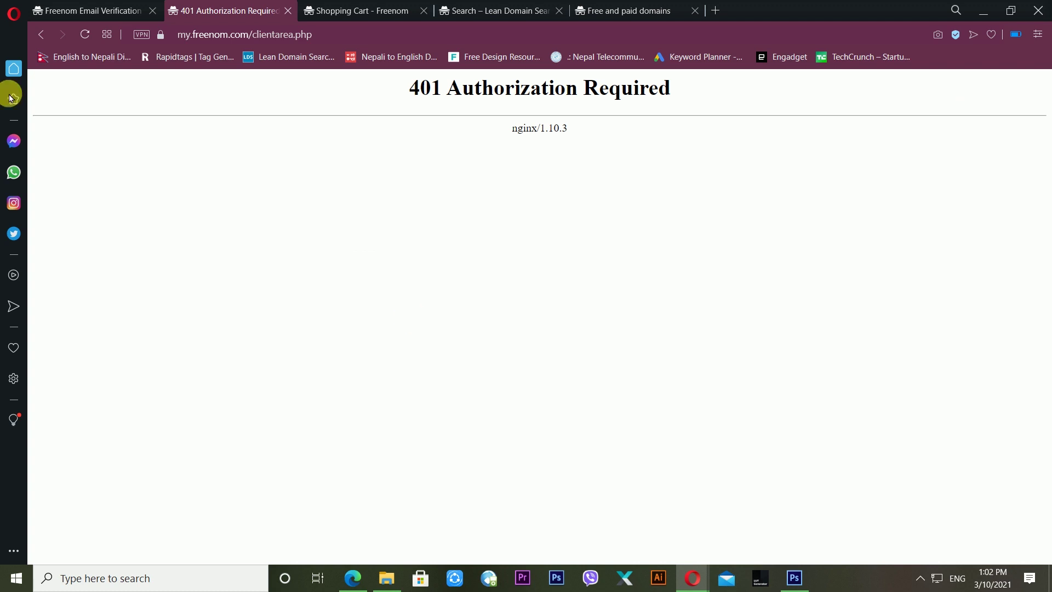
- Reload the 401 error page, then load freenom.com from the address bar
left_click(91, 37)
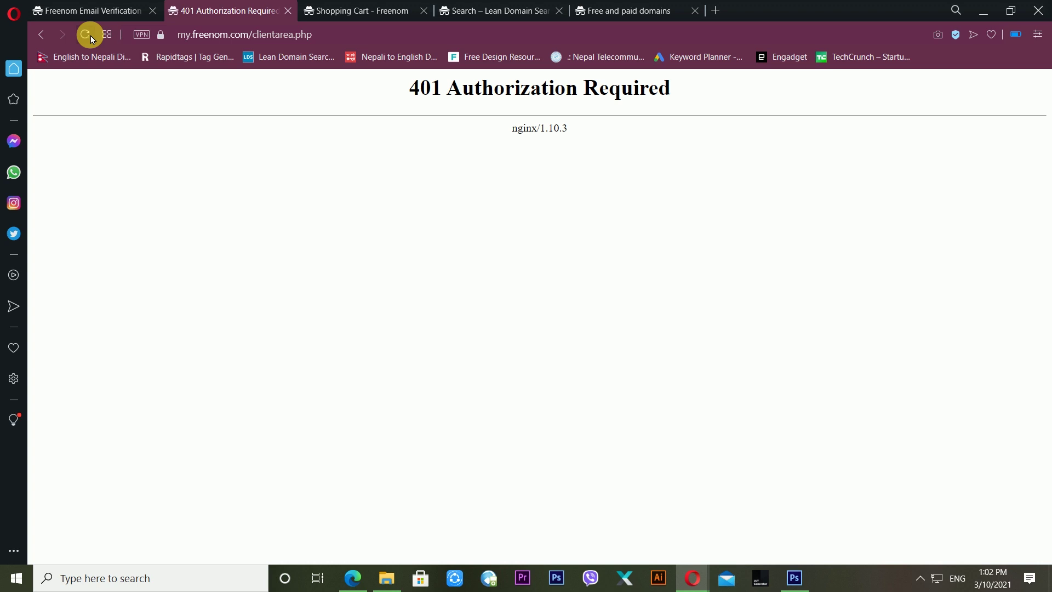
left_click(215, 33)
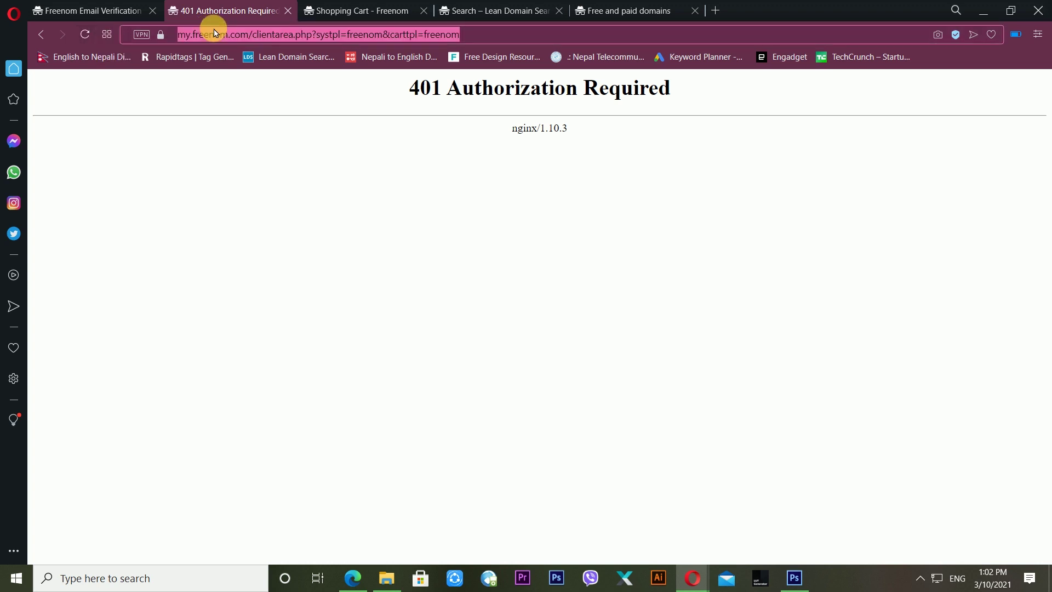
type("free")
key("Return")
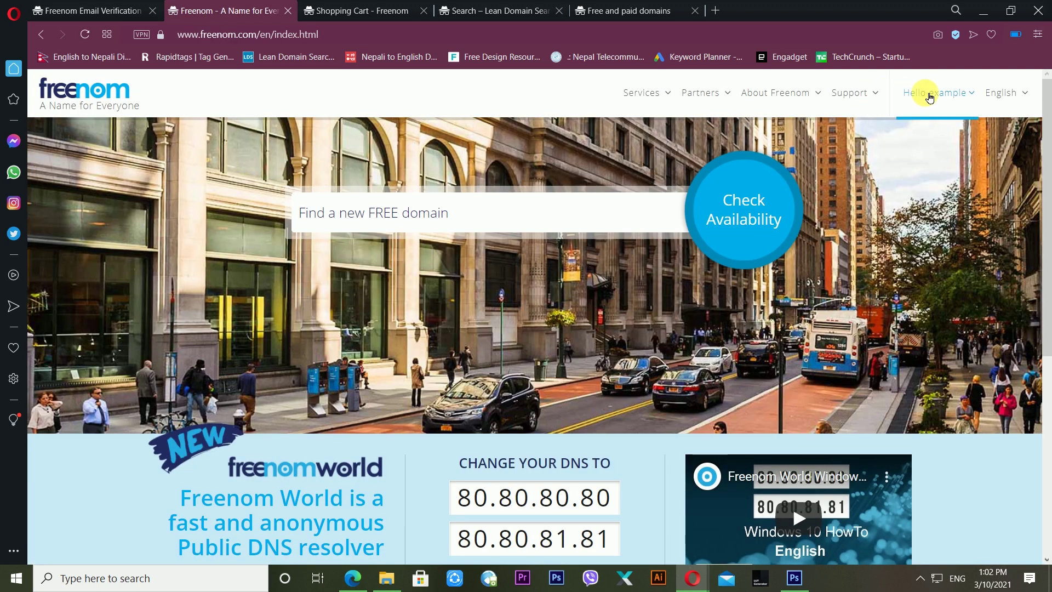
- Open Services > My Domains, which lists no registered domains
mouse_move(926, 99)
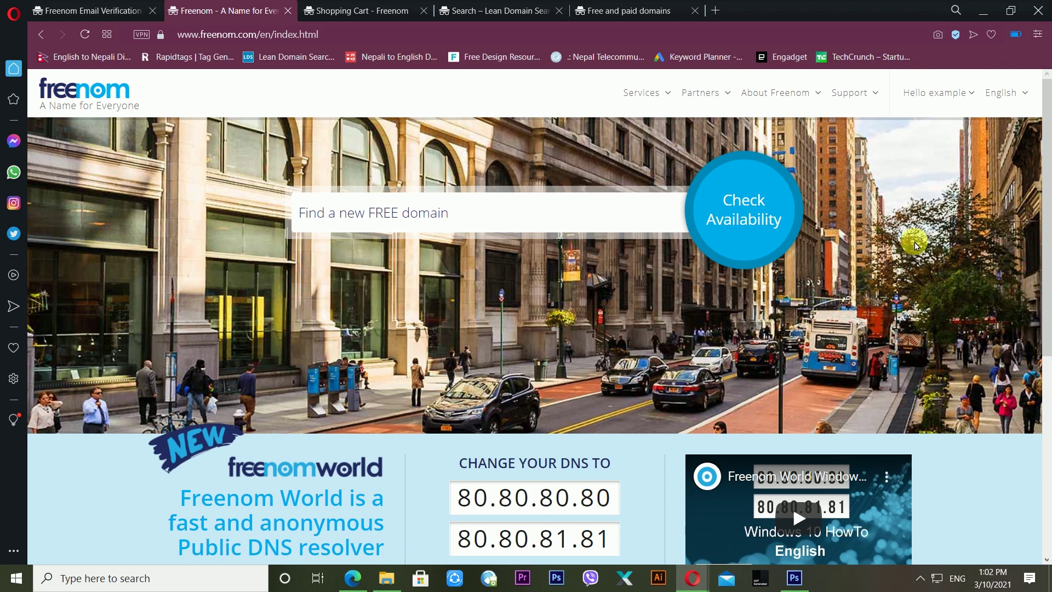
left_click(647, 97)
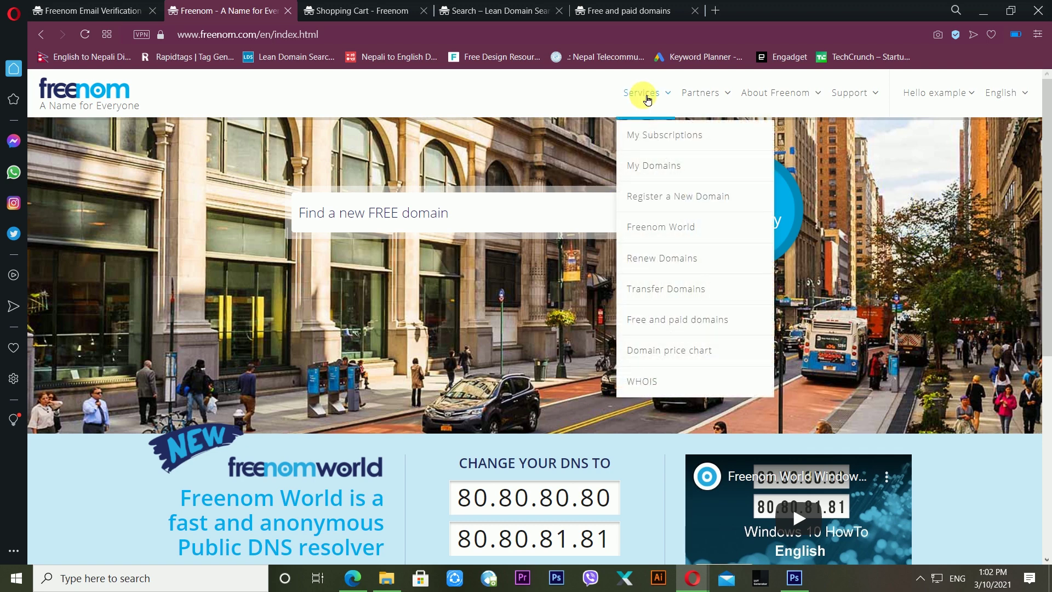
left_click(653, 169)
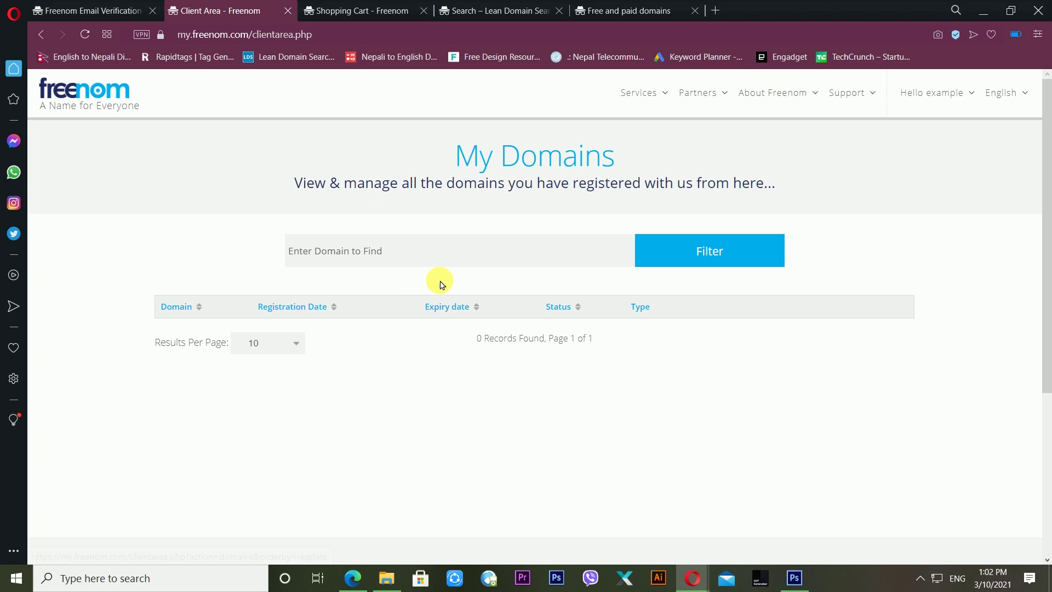
left_click(663, 93)
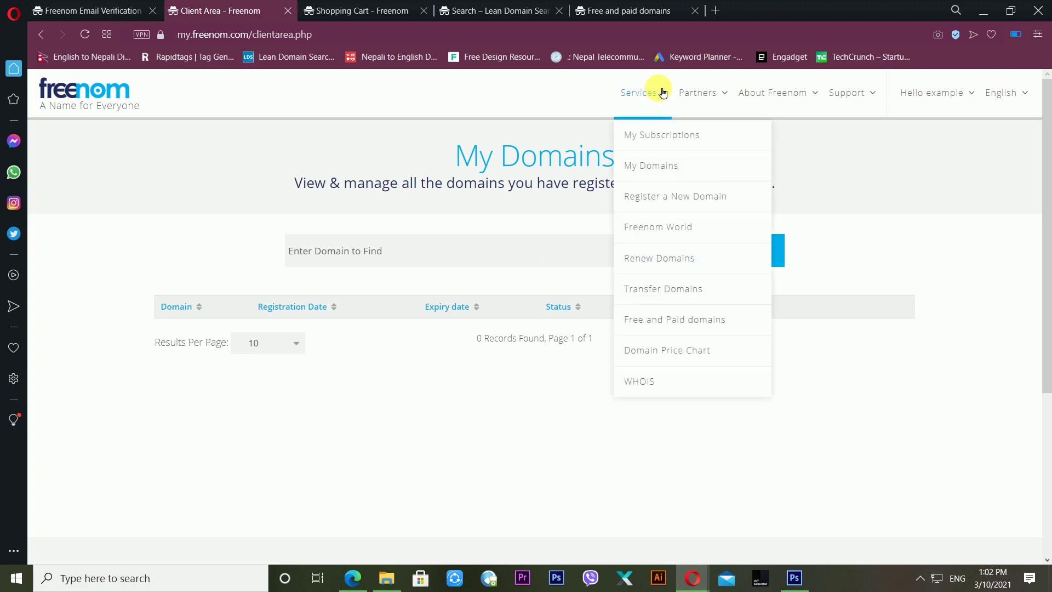
left_click(676, 166)
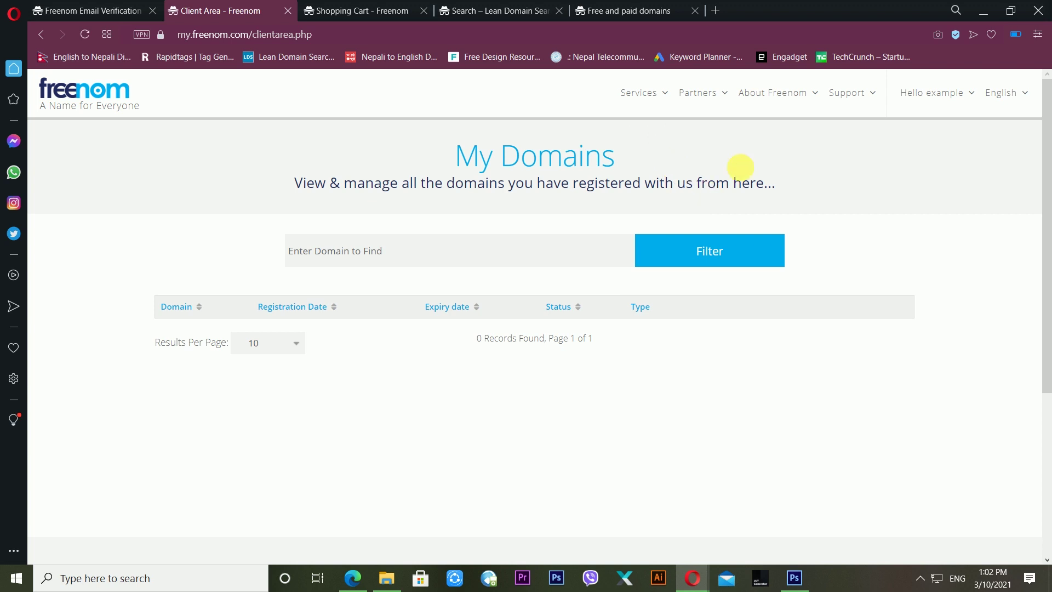
left_click(935, 98)
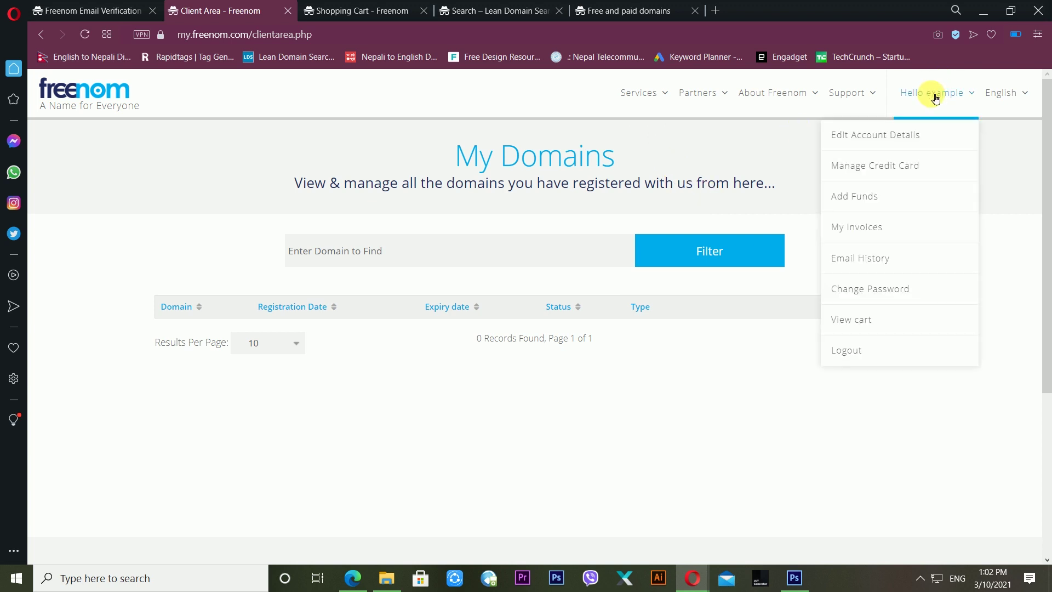
left_click(716, 96)
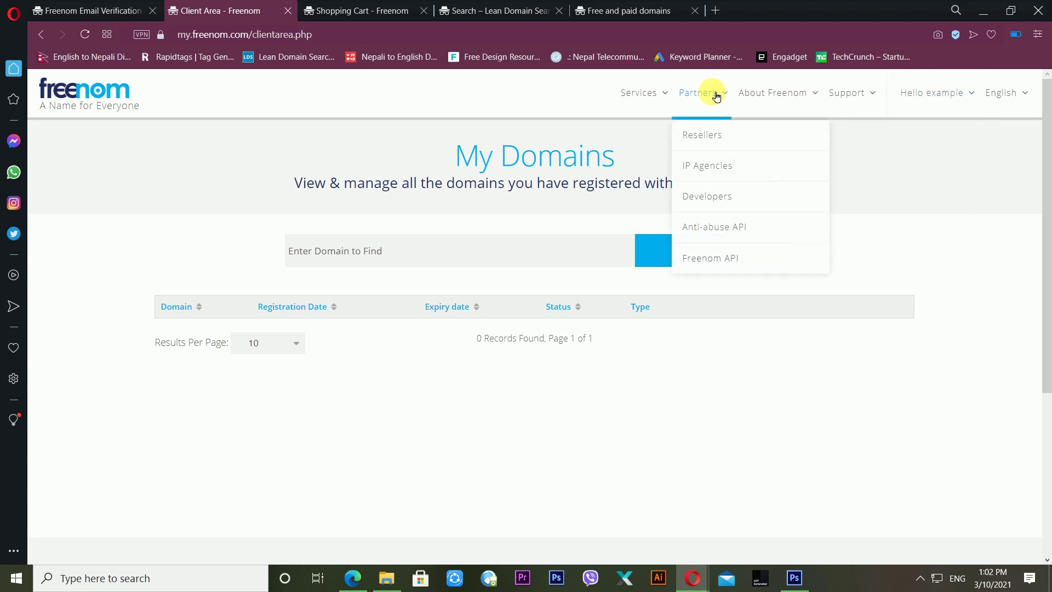
left_click(650, 91)
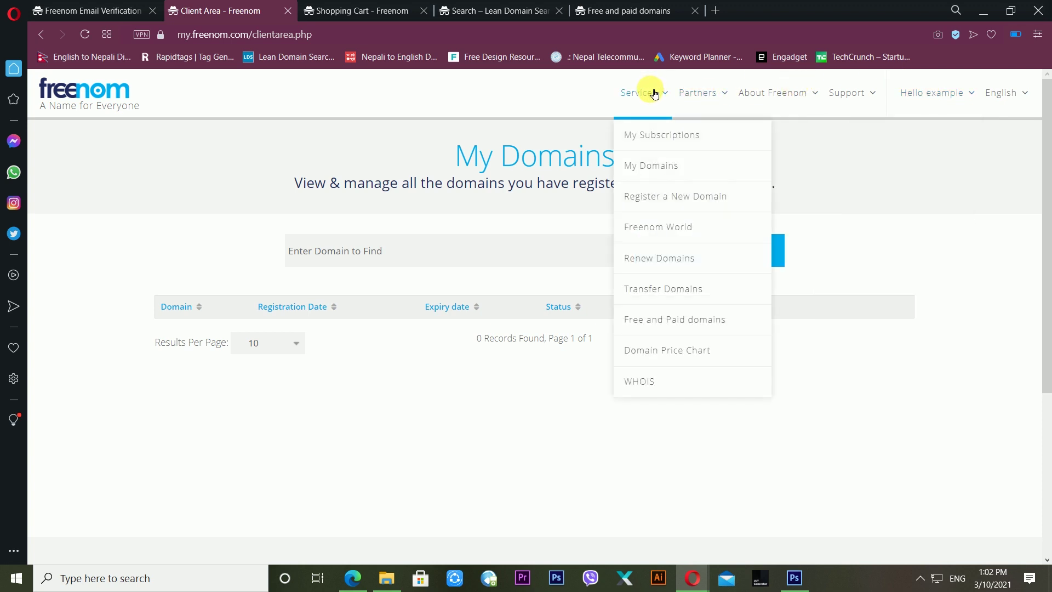
left_click(456, 425)
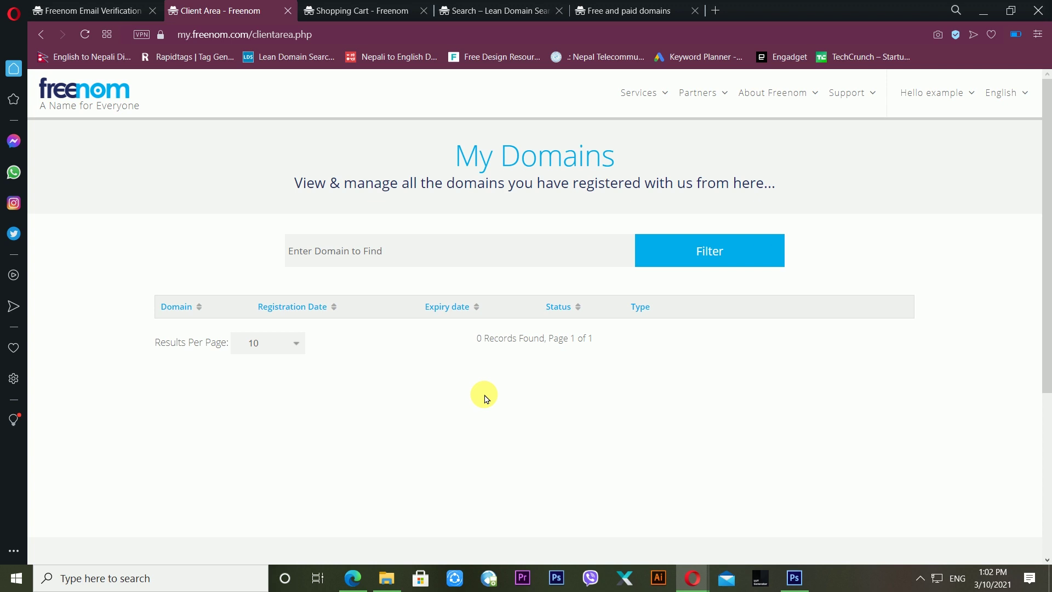
- Filter My Domains for 'myexampledomainbook.tk', then return to the domain checker via the logo
left_click(575, 257)
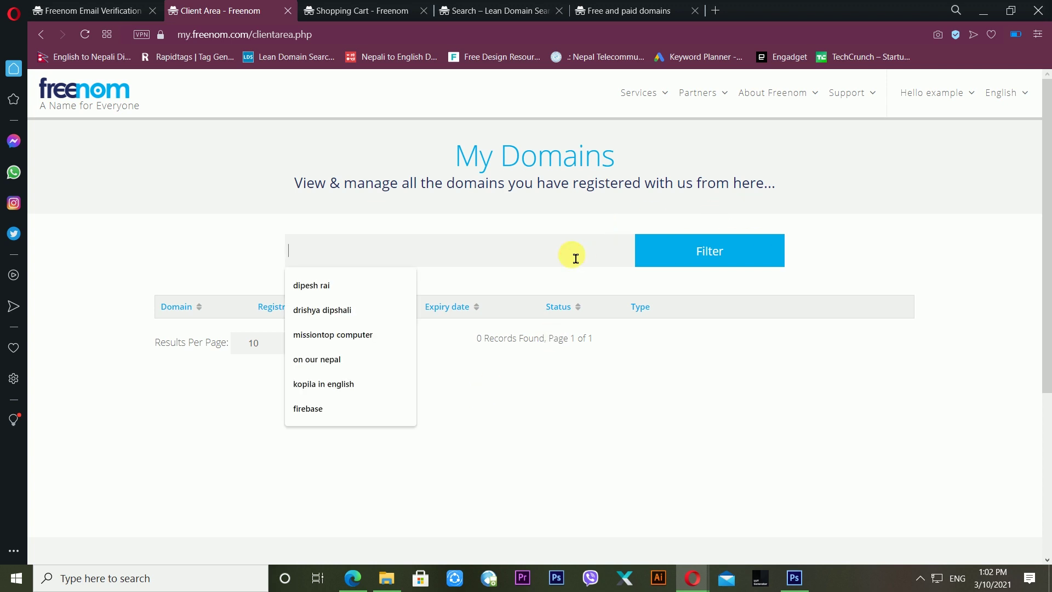
type("my")
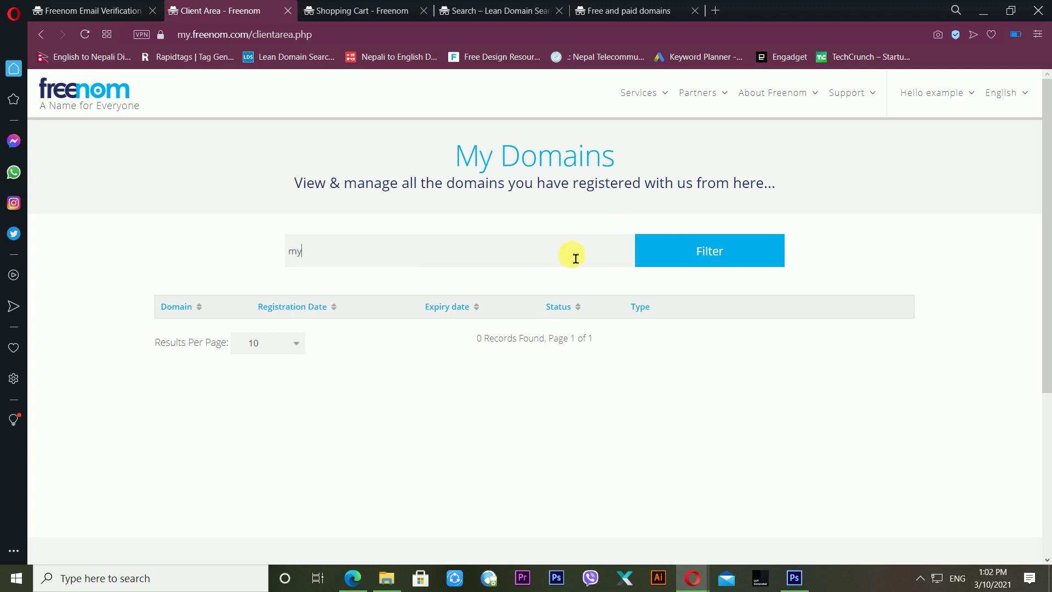
type("exampledomainbook.tk")
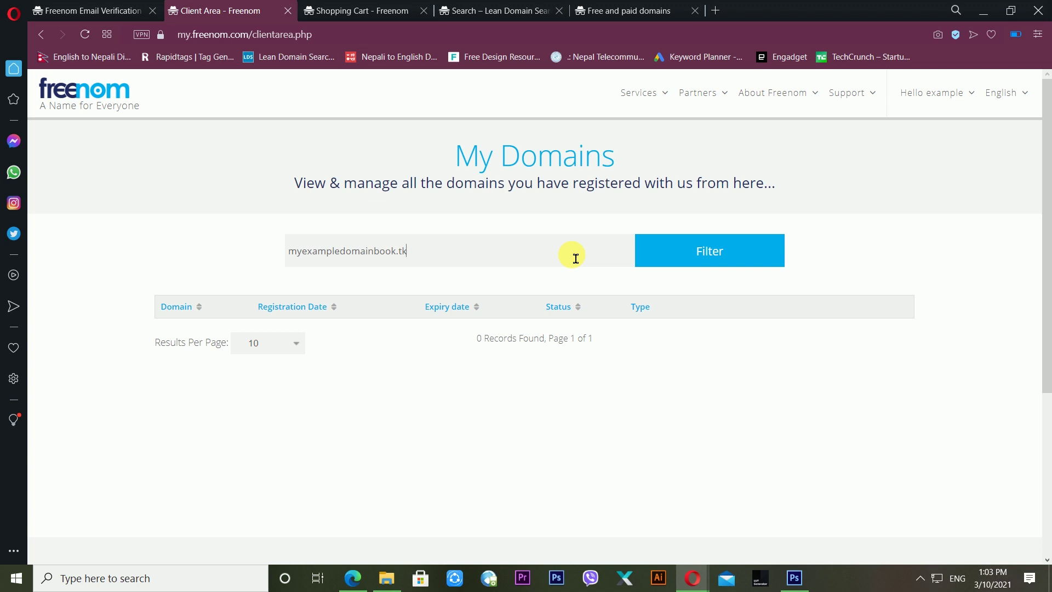
key("ctrl+a")
key("ctrl+c")
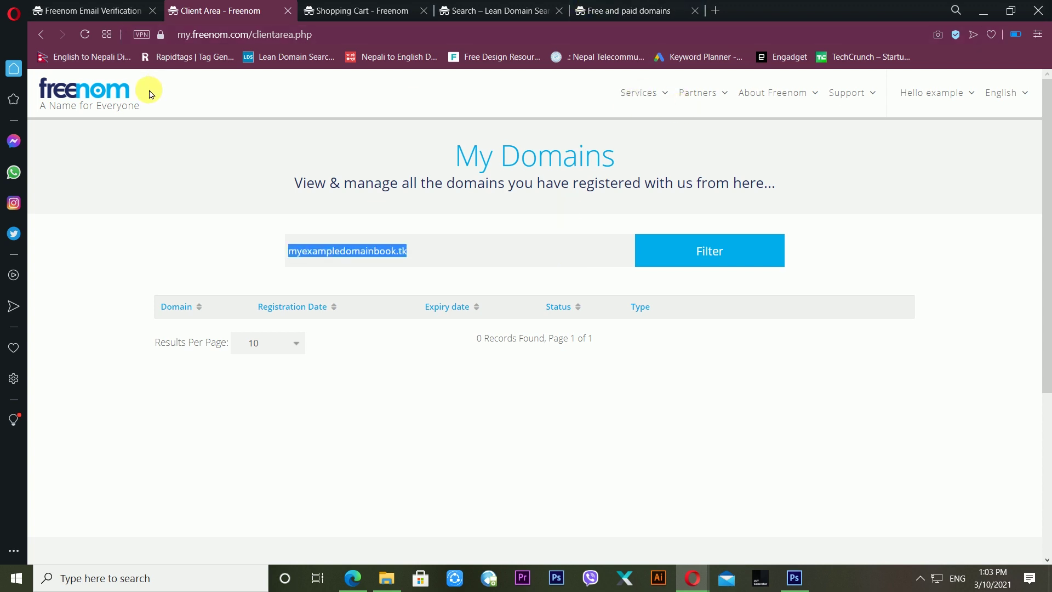
left_click(133, 95)
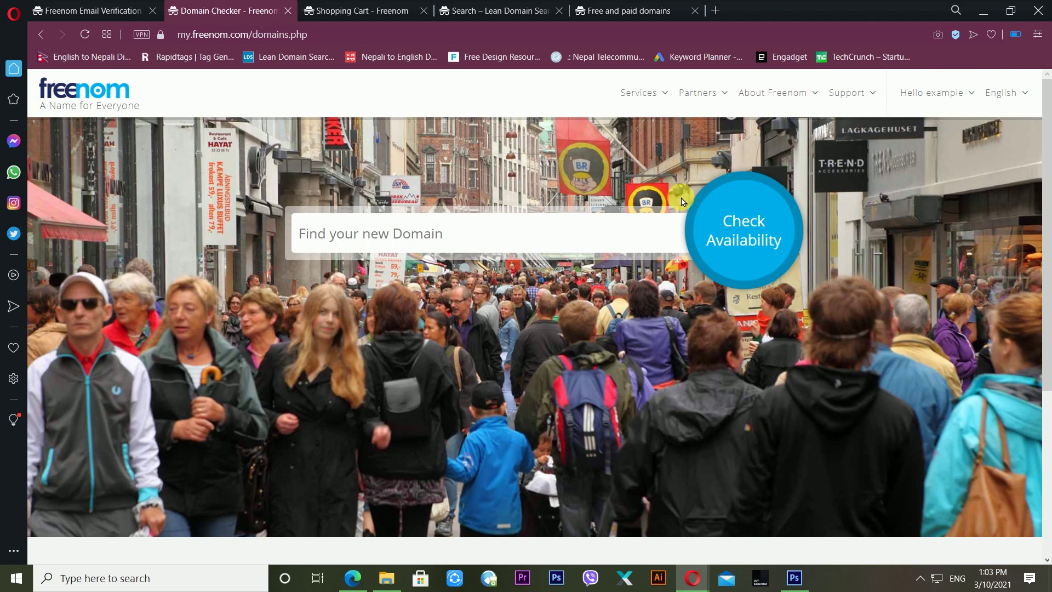
- Search myexampledomainbook.tk, check it out, and complete the free order accepting the Terms & Conditions
left_click(395, 244)
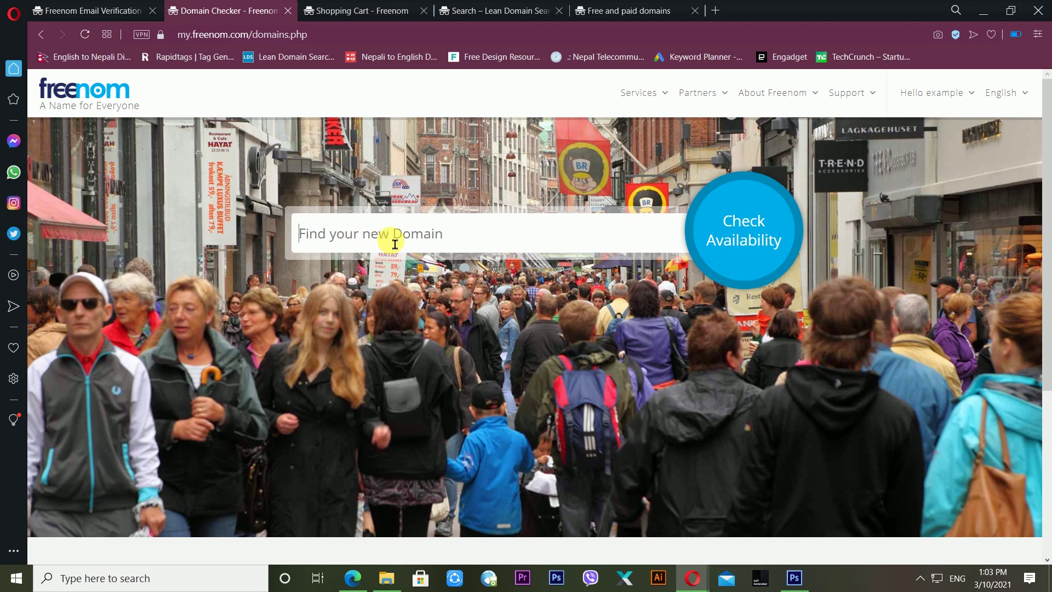
key("ctrl+v")
left_click(770, 222)
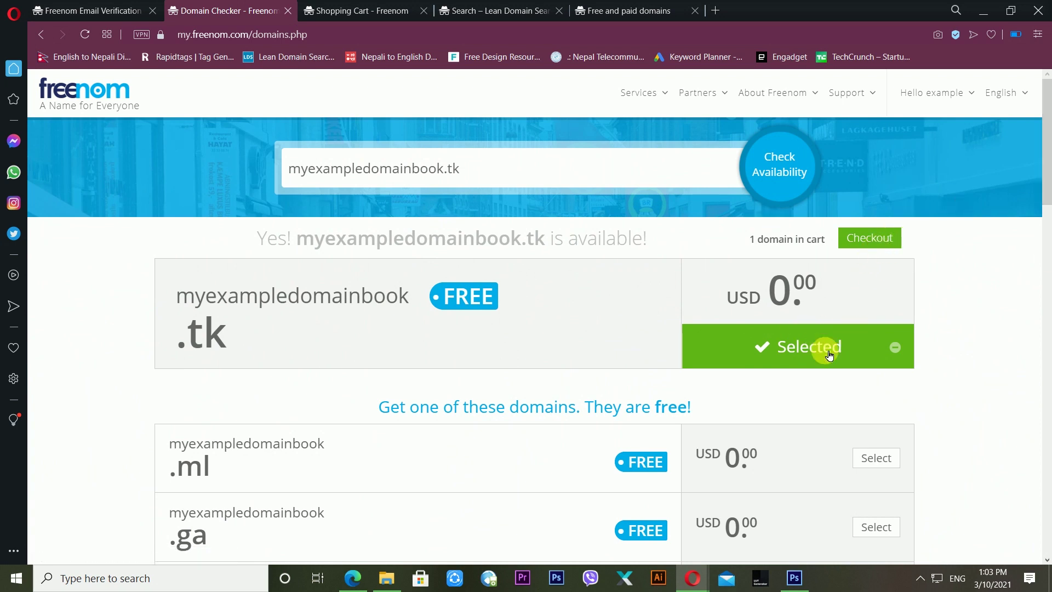
left_click(862, 238)
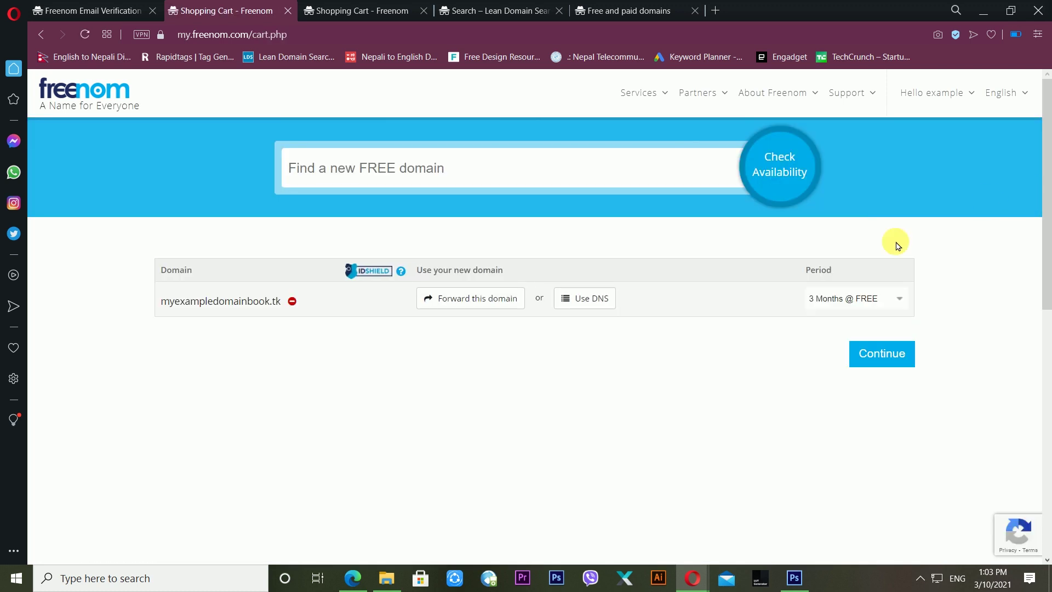
left_click(889, 359)
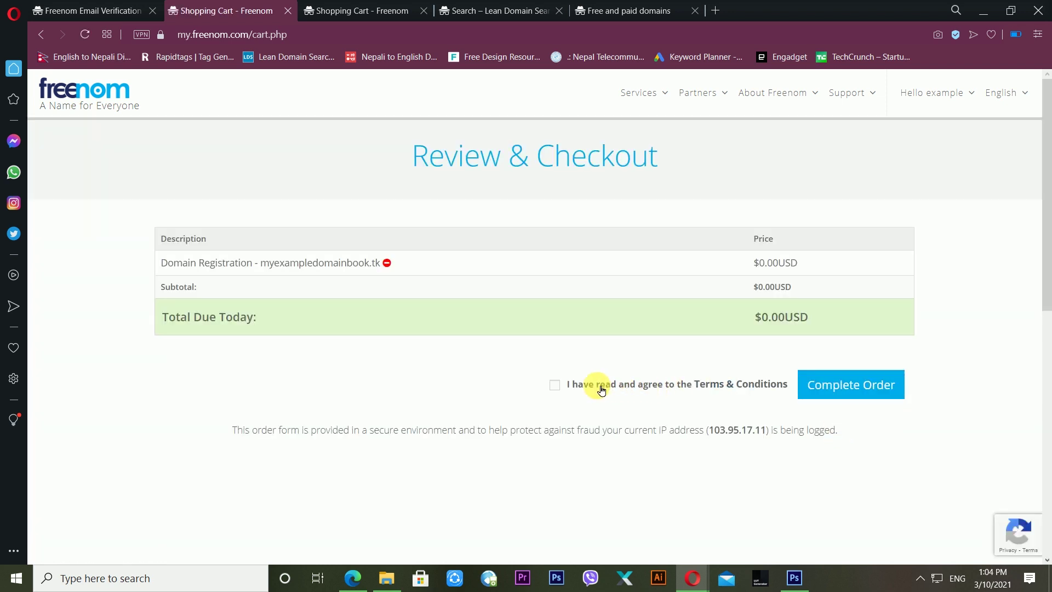
left_click(555, 385)
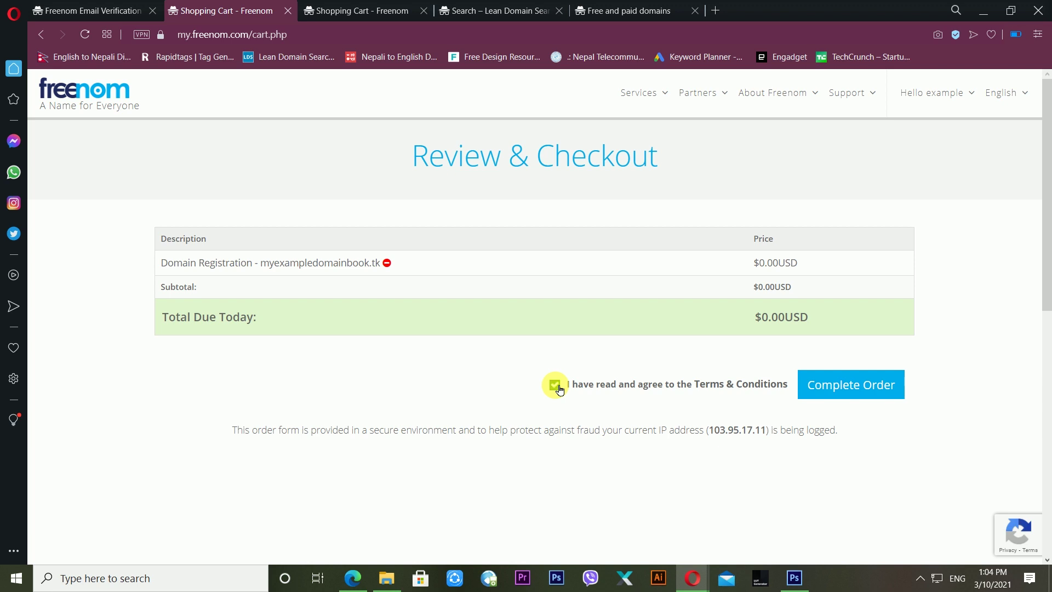
left_click(837, 386)
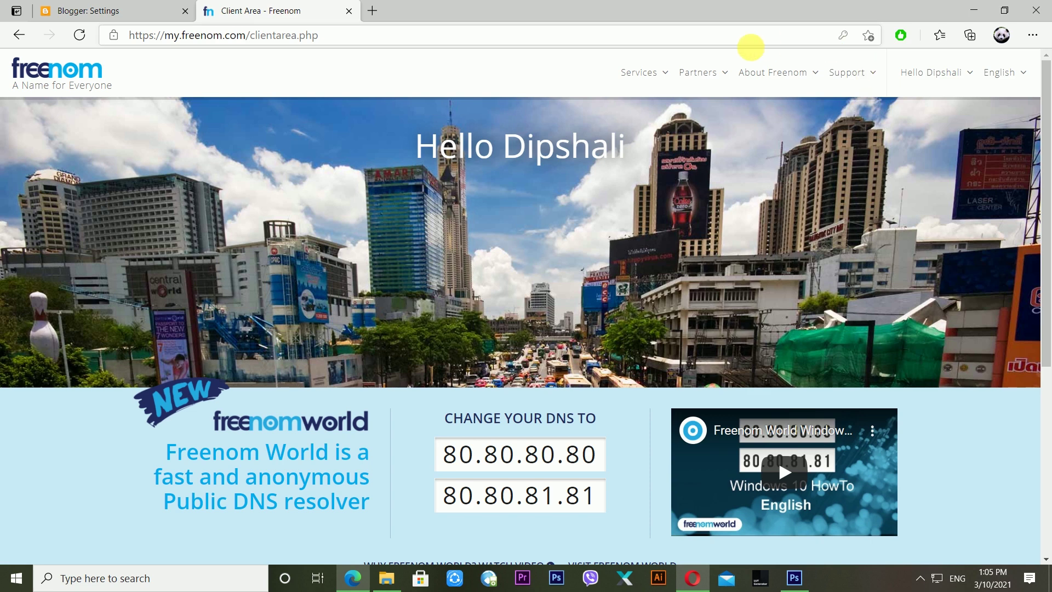
- From Services > My Domains, manage mynotetv.tk and expand its Management Tools list
left_click(643, 73)
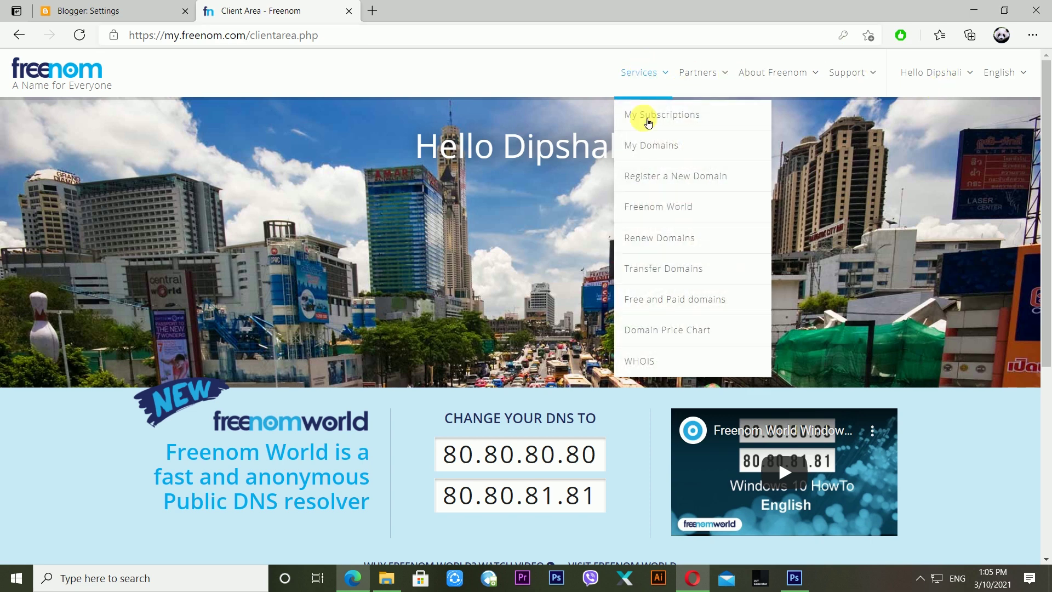
left_click(656, 156)
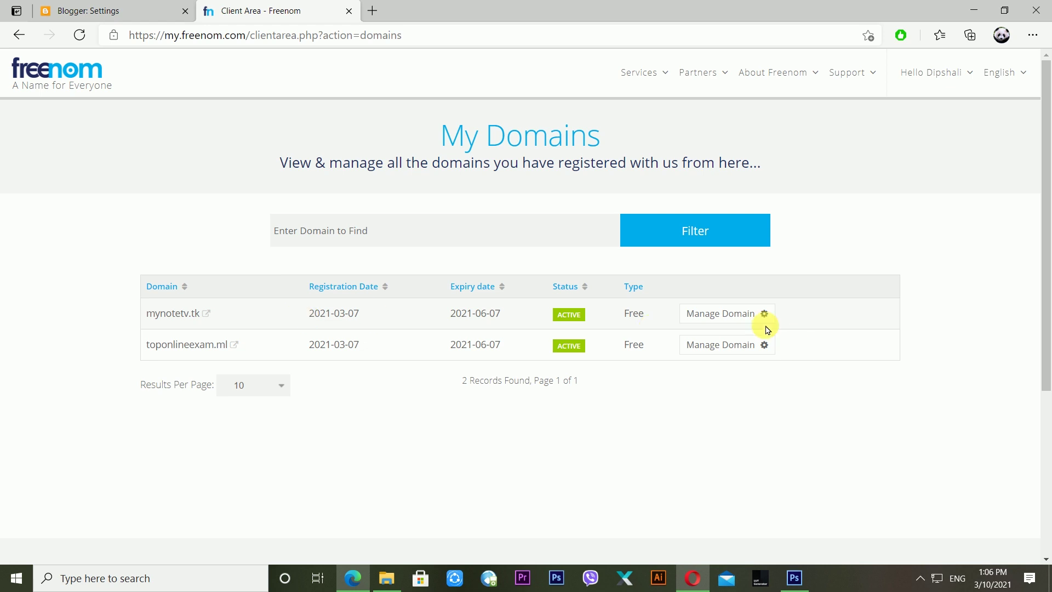
left_click(747, 318)
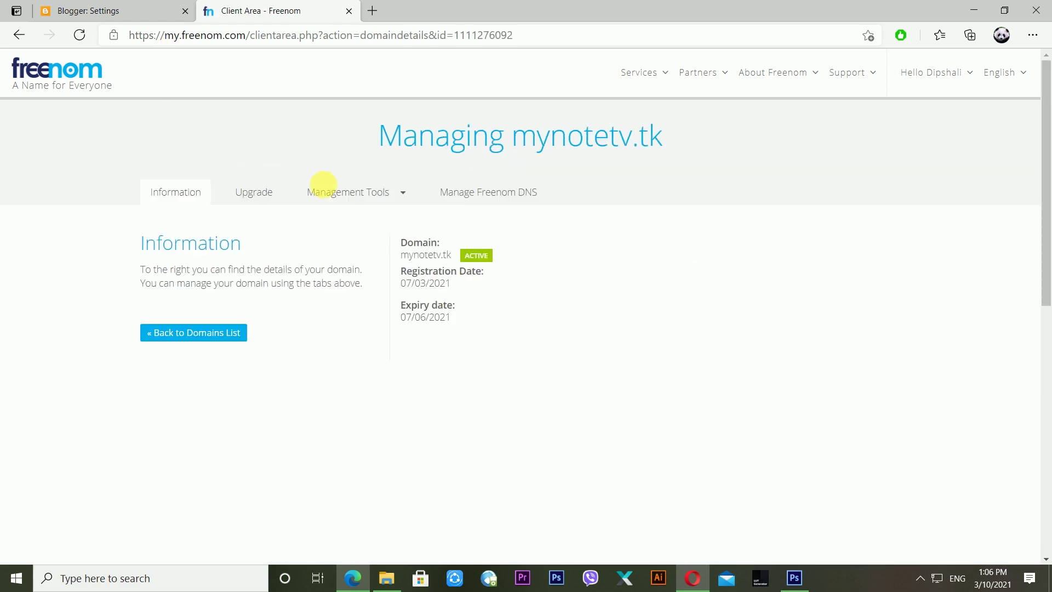
left_click(389, 202)
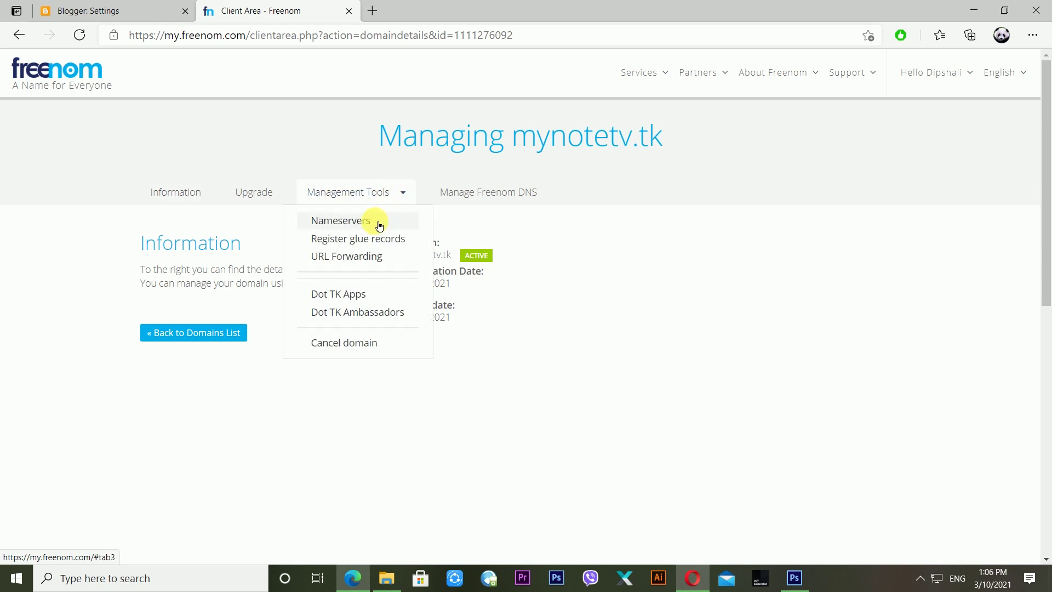